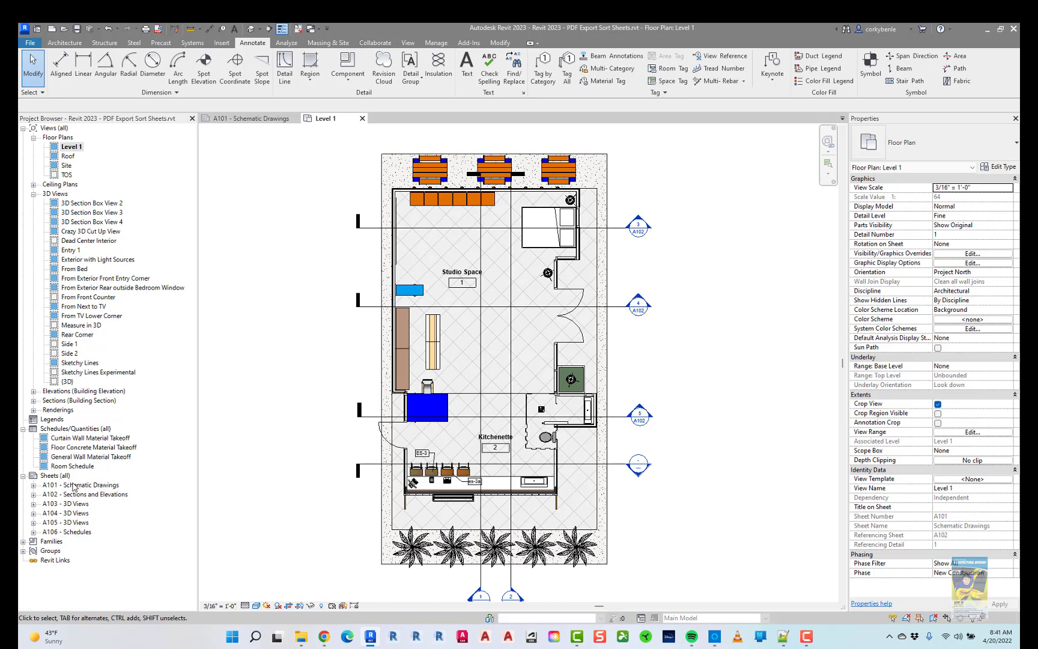
Open sheet A101 - Schematic Drawings and save the project from the not-saved reminder
{"action": "double_click", "coordinate": [71, 485]}
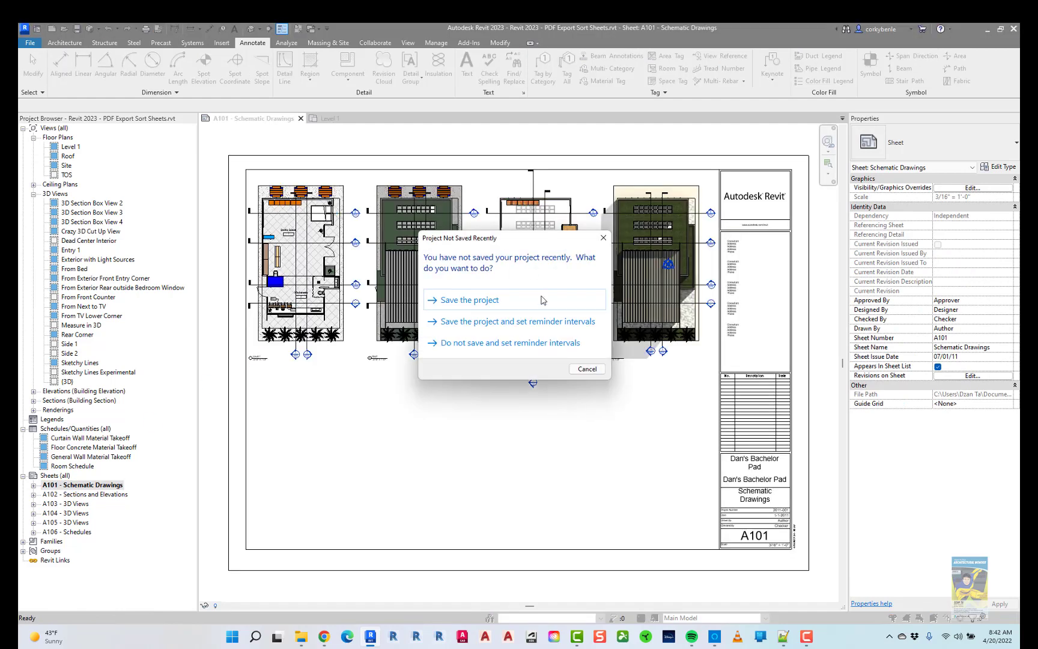
{"action": "left_click", "coordinate": [536, 304]}
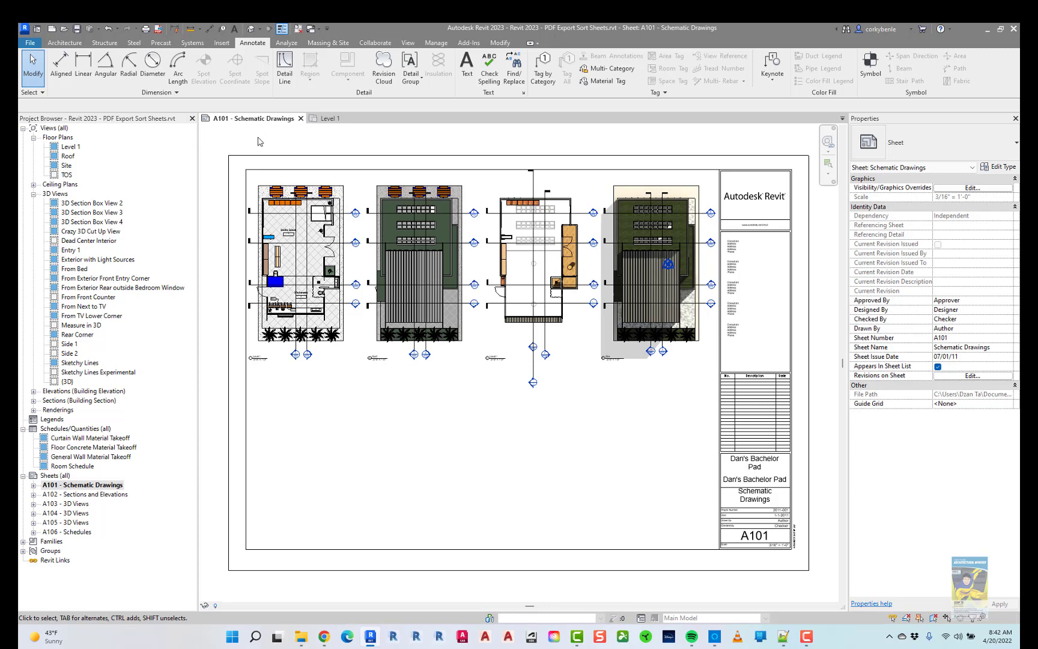
Start a PDF export from the File menu using Selected views/sheets
{"action": "left_click", "coordinate": [35, 44]}
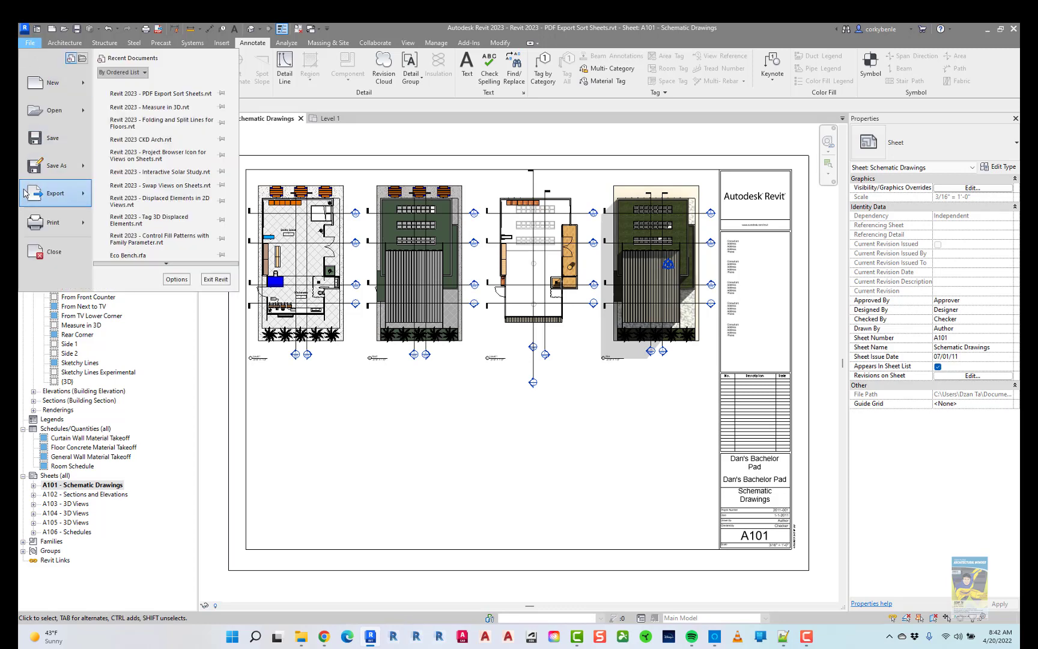
{"action": "mouse_move", "coordinate": [26, 192]}
{"action": "left_click", "coordinate": [154, 126]}
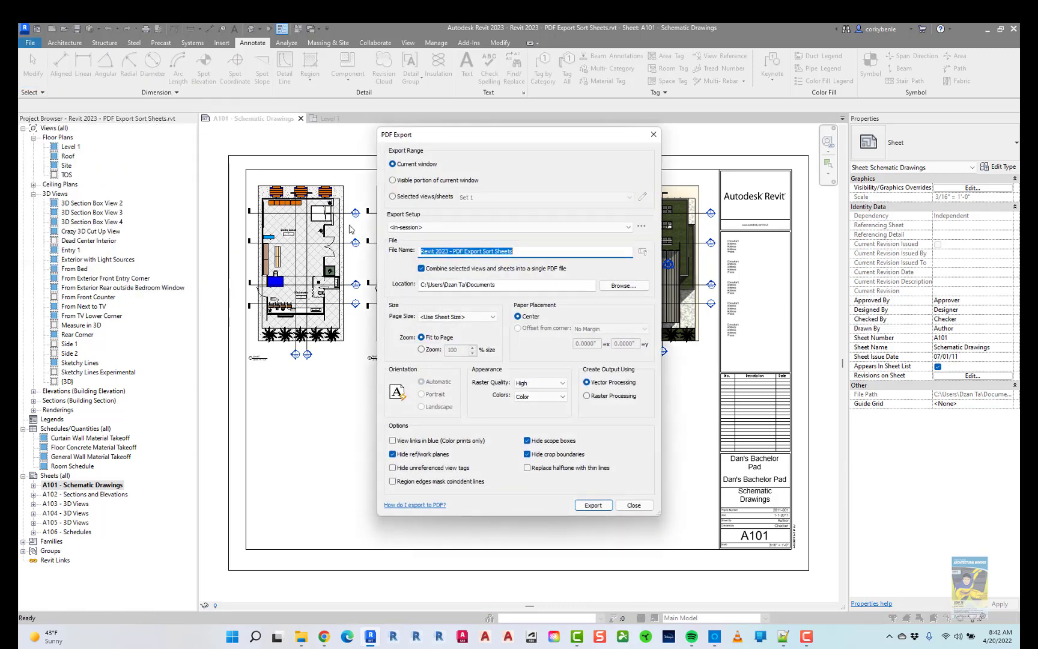
{"action": "left_click", "coordinate": [396, 197]}
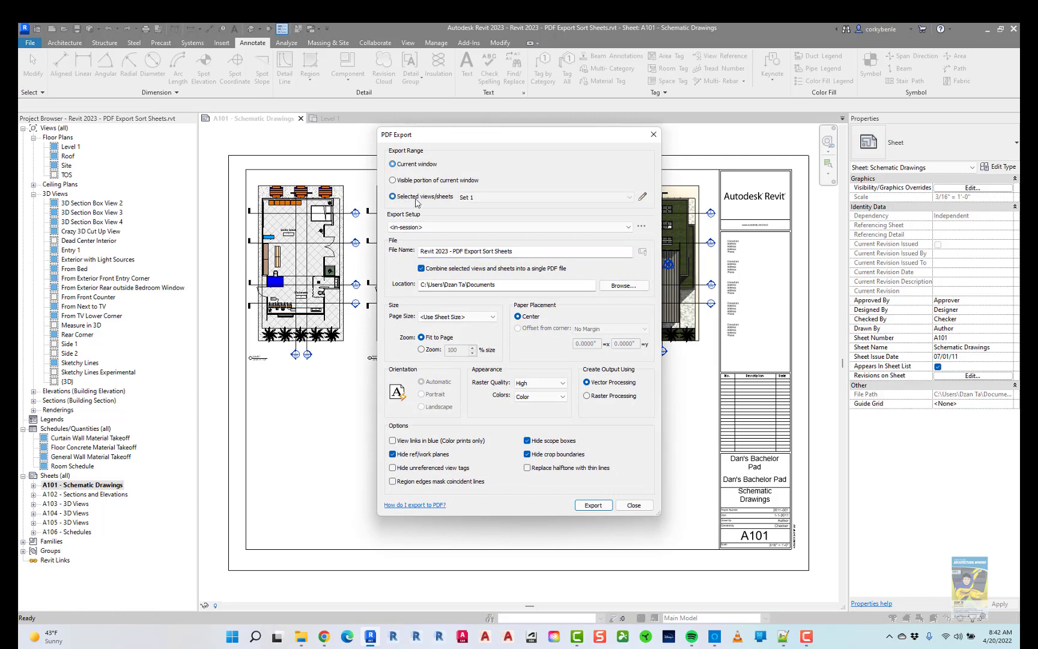
Edit Set 1's sheets, preview A101 Schematic Drawings, and bring up Set 1's print order
{"action": "left_click", "coordinate": [643, 198]}
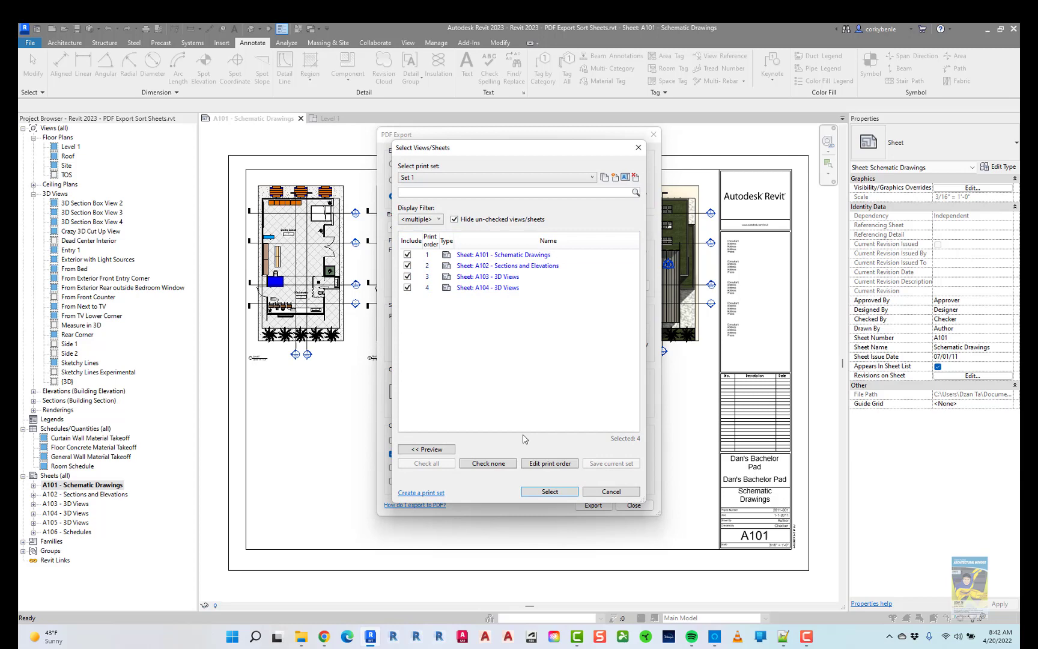
{"action": "left_click", "coordinate": [441, 448]}
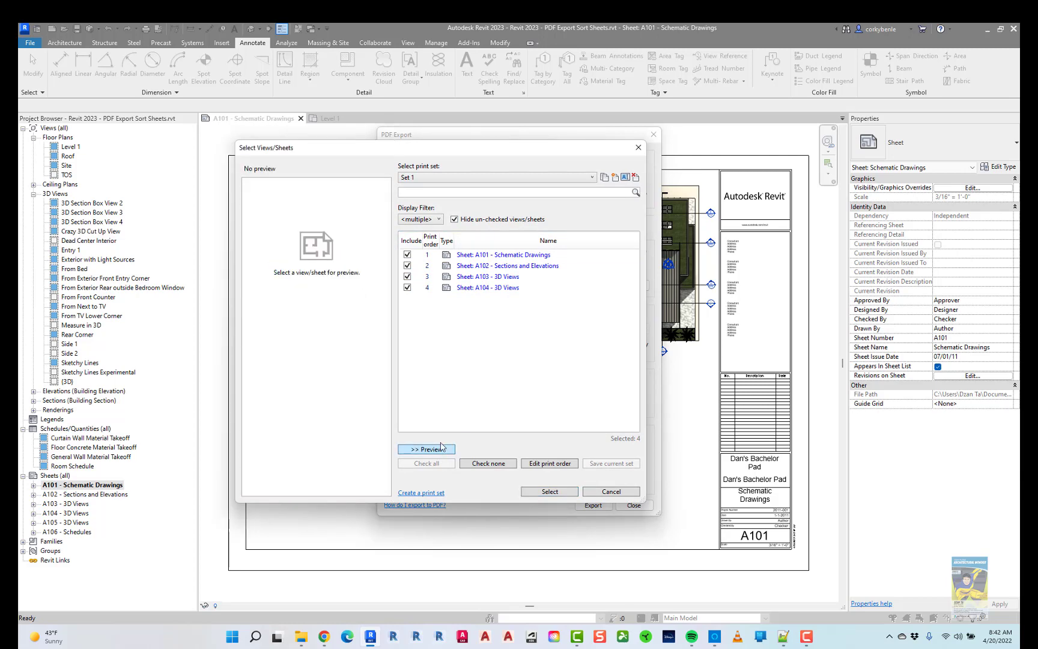
{"action": "left_click_drag", "start_coordinate": [512, 150], "coordinate": [558, 162]}
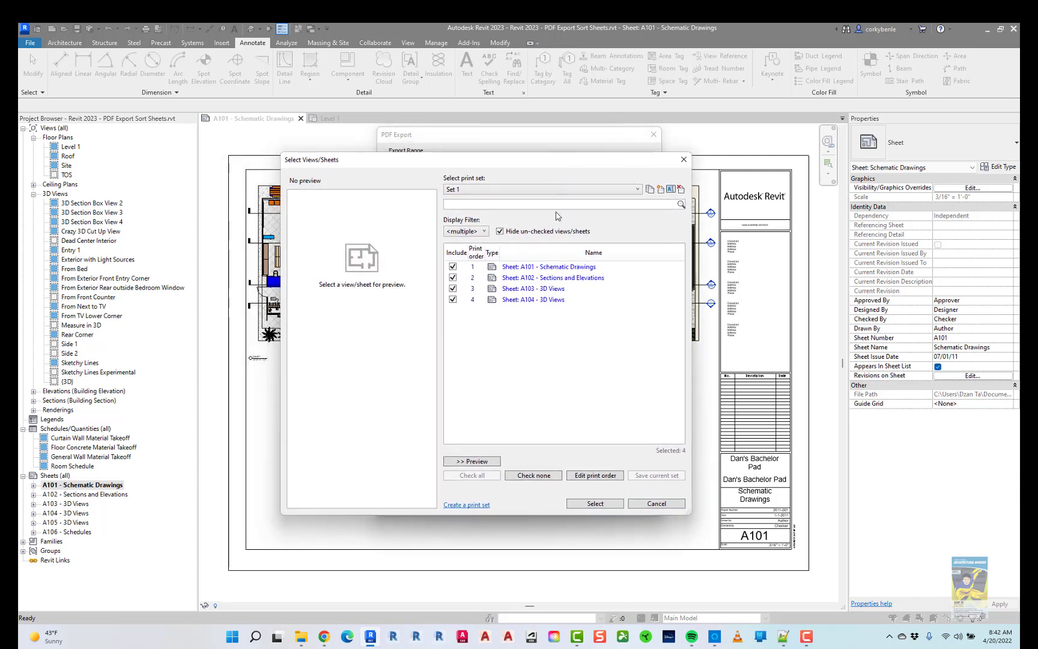
{"action": "left_click", "coordinate": [548, 269]}
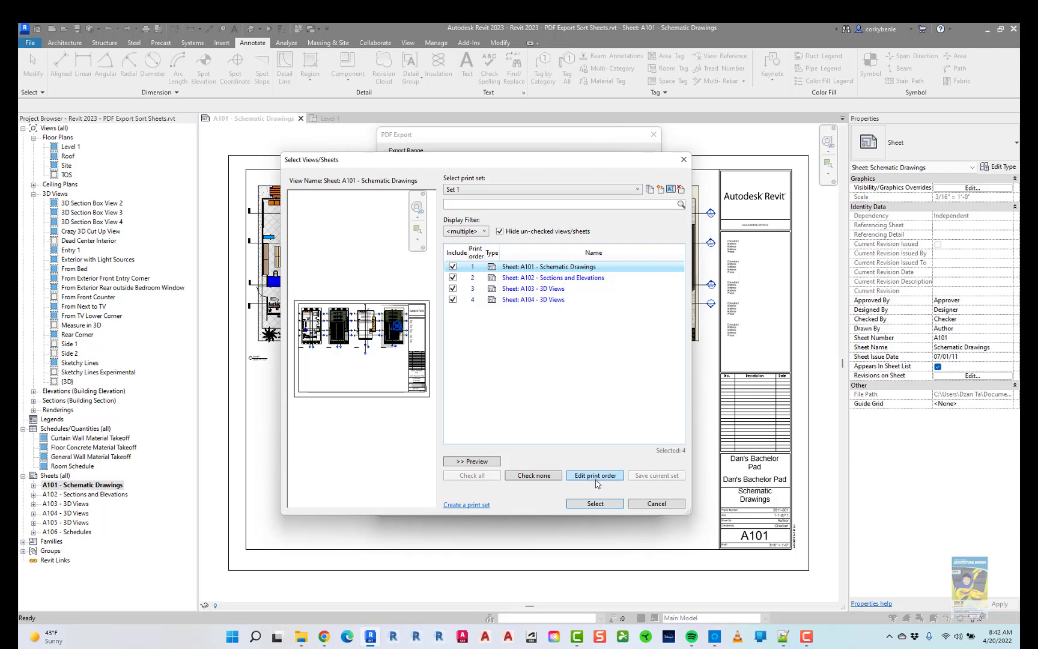
{"action": "left_click", "coordinate": [596, 476]}
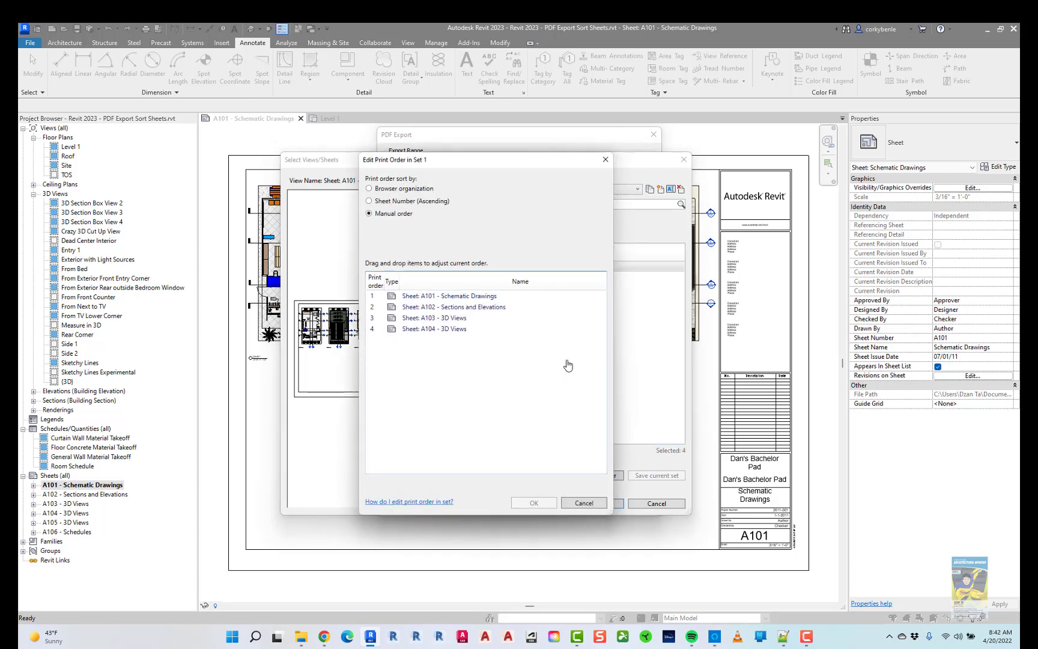
Try Browser organization and ascending Sheet Number sorts, then settle on Manual order A101–A104
{"action": "left_click", "coordinate": [407, 190]}
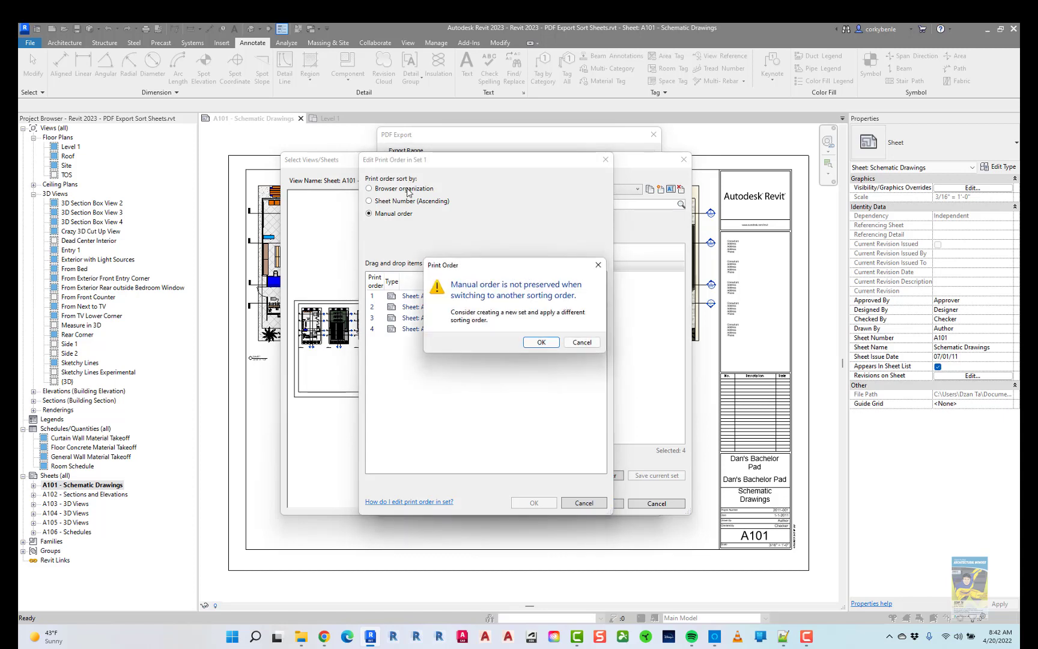
{"action": "left_click", "coordinate": [542, 342]}
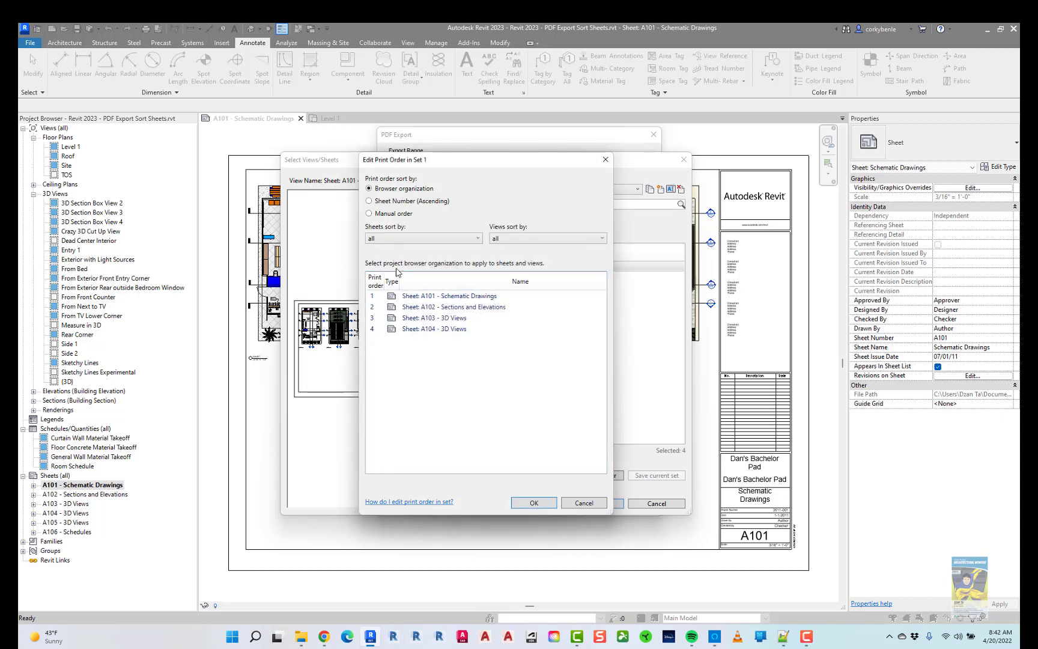
{"action": "left_click", "coordinate": [396, 202]}
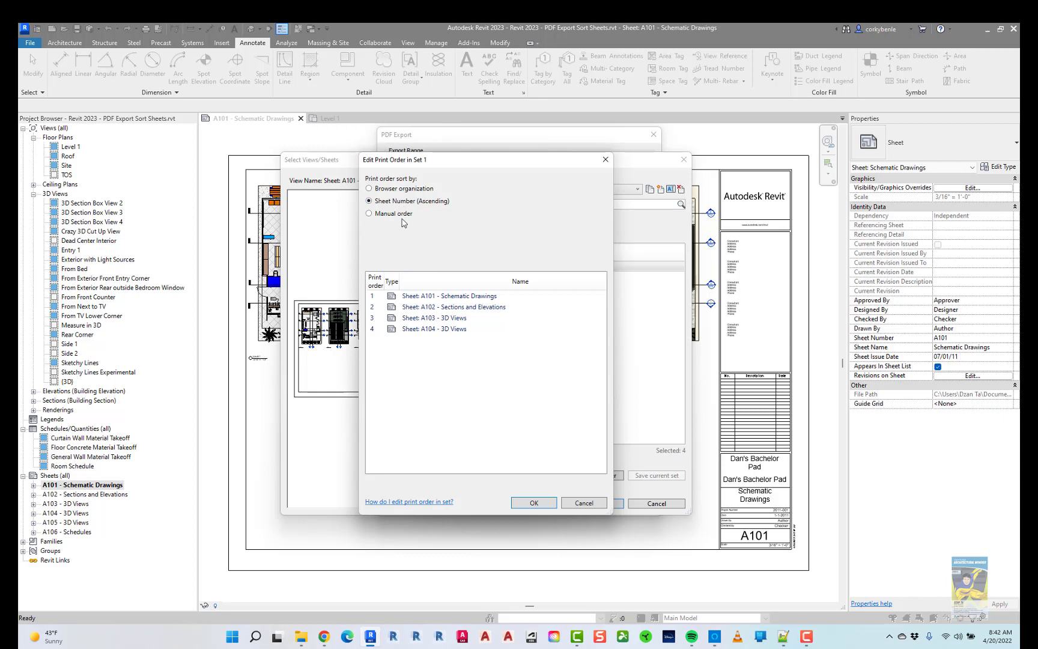
{"action": "left_click", "coordinate": [396, 214]}
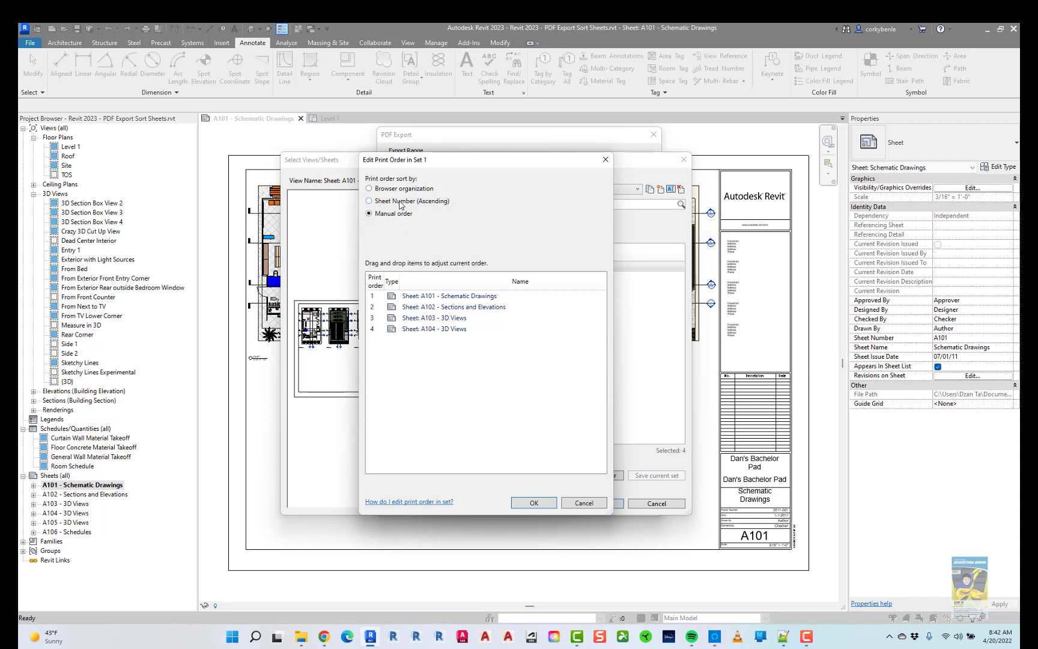
{"action": "left_click", "coordinate": [400, 202]}
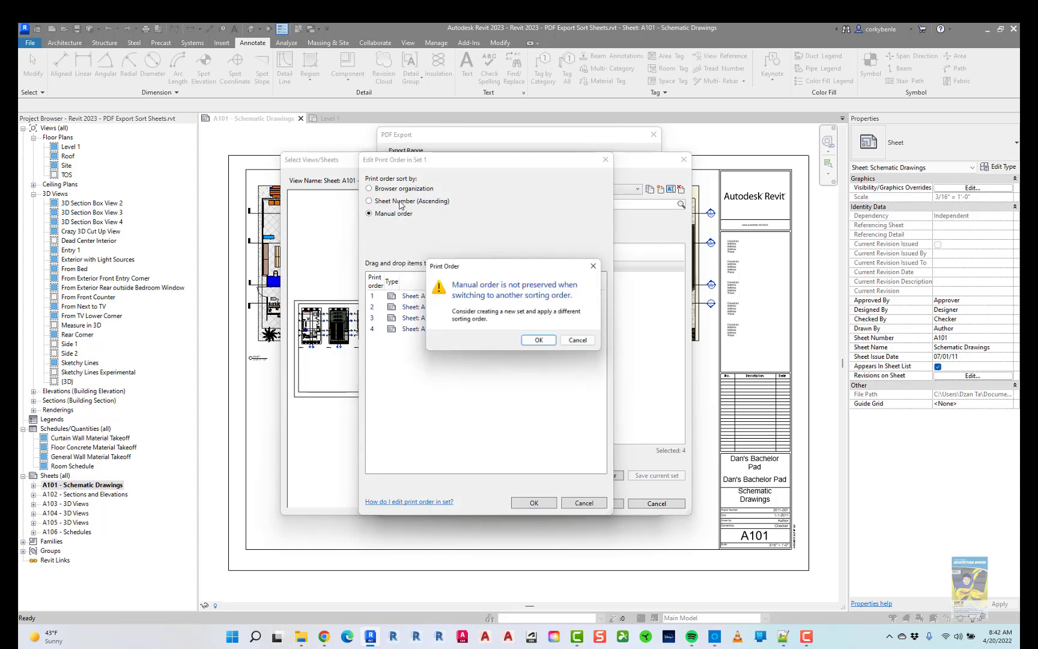
{"action": "left_click", "coordinate": [541, 343]}
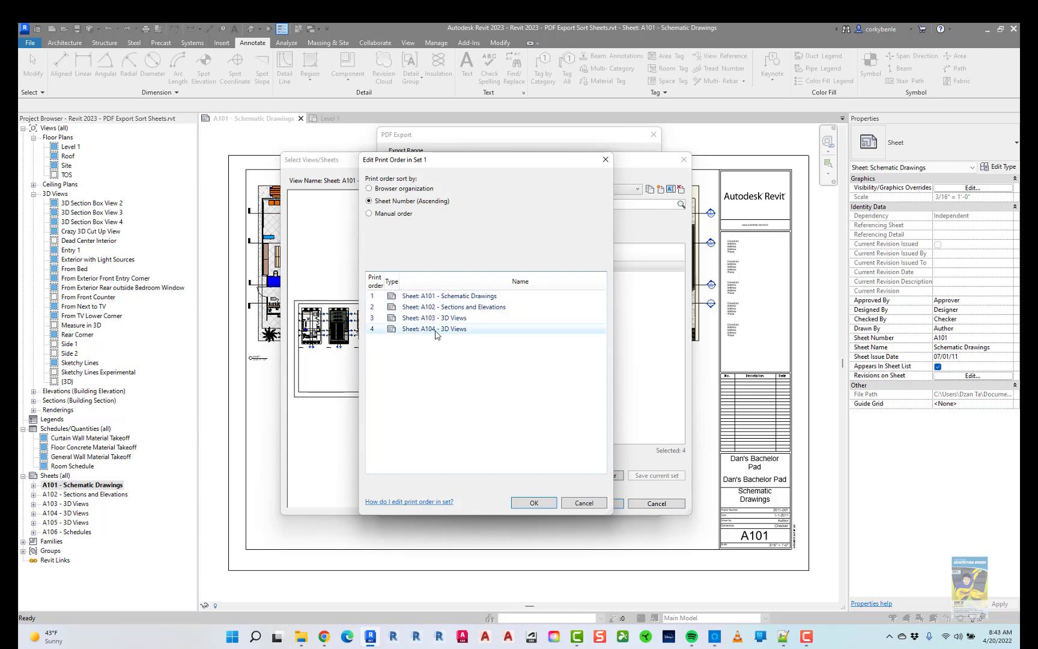
{"action": "left_click_drag", "start_coordinate": [494, 172], "coordinate": [533, 136]}
{"action": "left_click", "coordinate": [428, 188]}
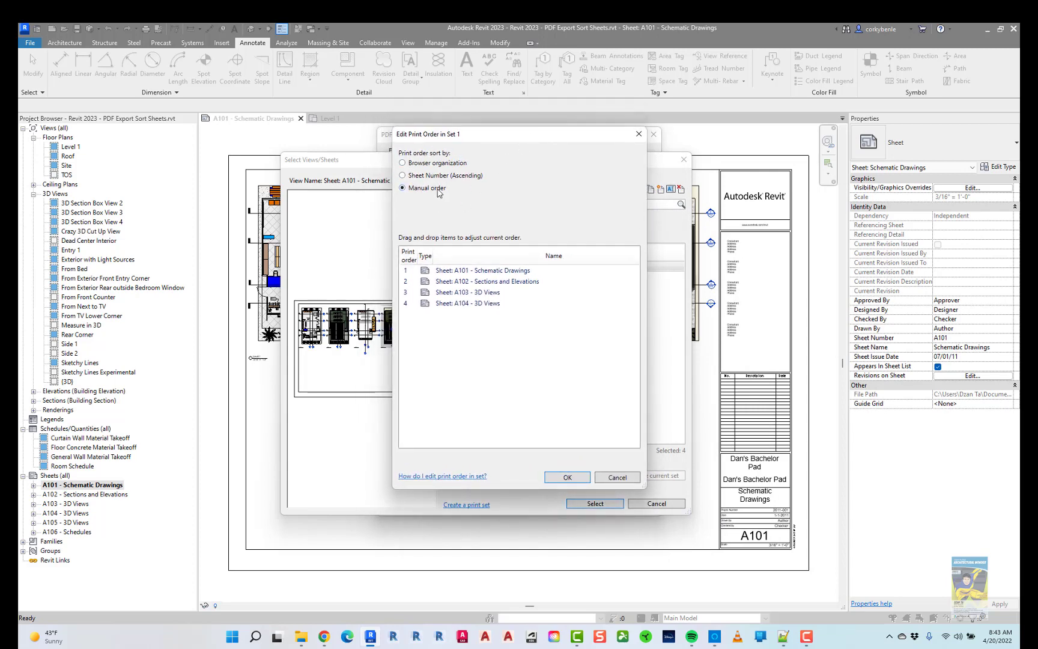
{"action": "mouse_move", "coordinate": [460, 305]}
{"action": "left_mouse_down"}
{"action": "mouse_move", "coordinate": [466, 281]}
{"action": "mouse_move", "coordinate": [462, 317]}
{"action": "left_mouse_up"}
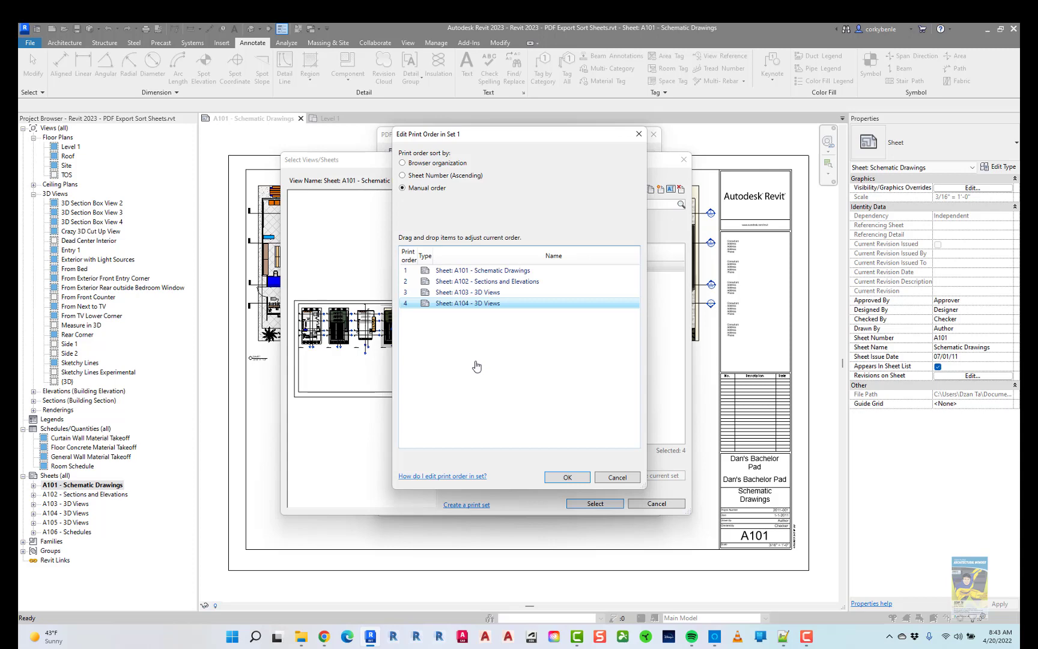
Confirm Set 1's print order and sheet selection without saving the set settings
{"action": "left_click", "coordinate": [568, 476]}
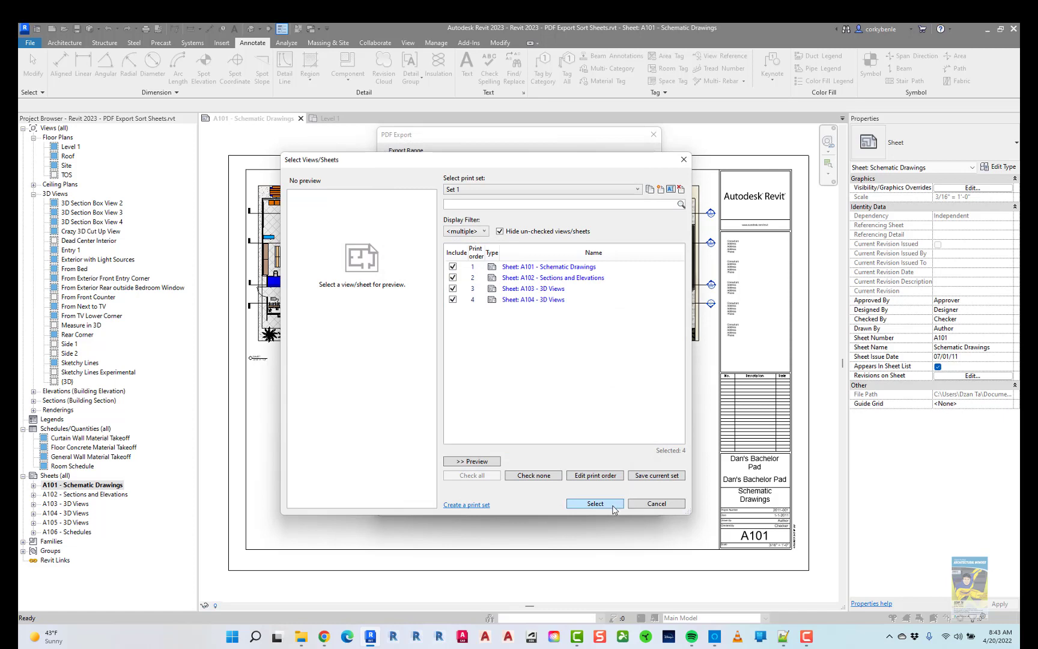
{"action": "left_click", "coordinate": [614, 509]}
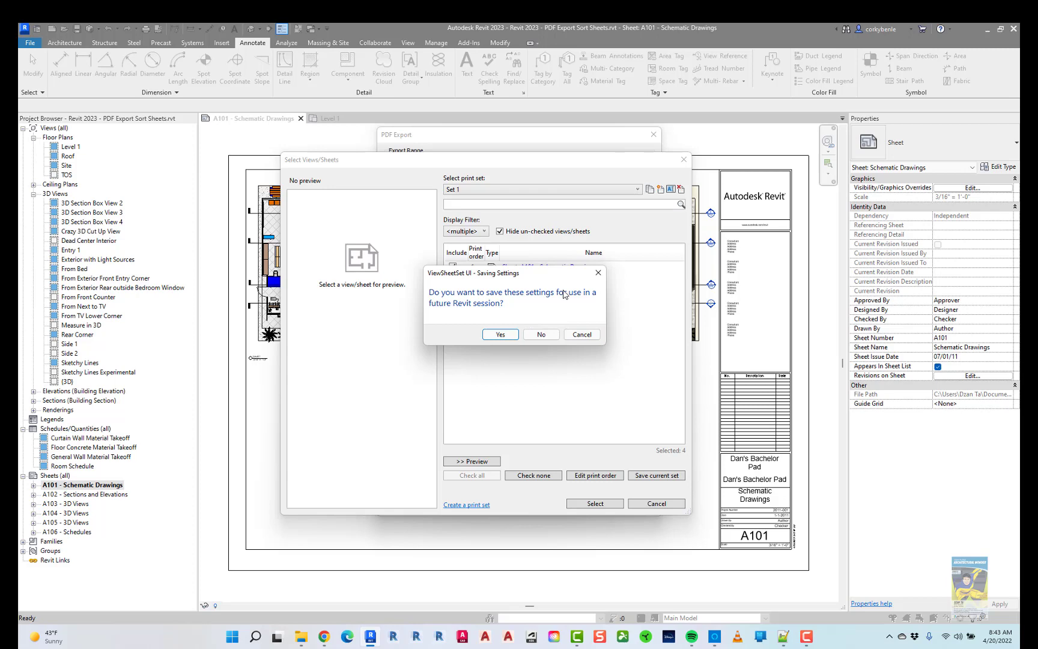
{"action": "left_click", "coordinate": [540, 334]}
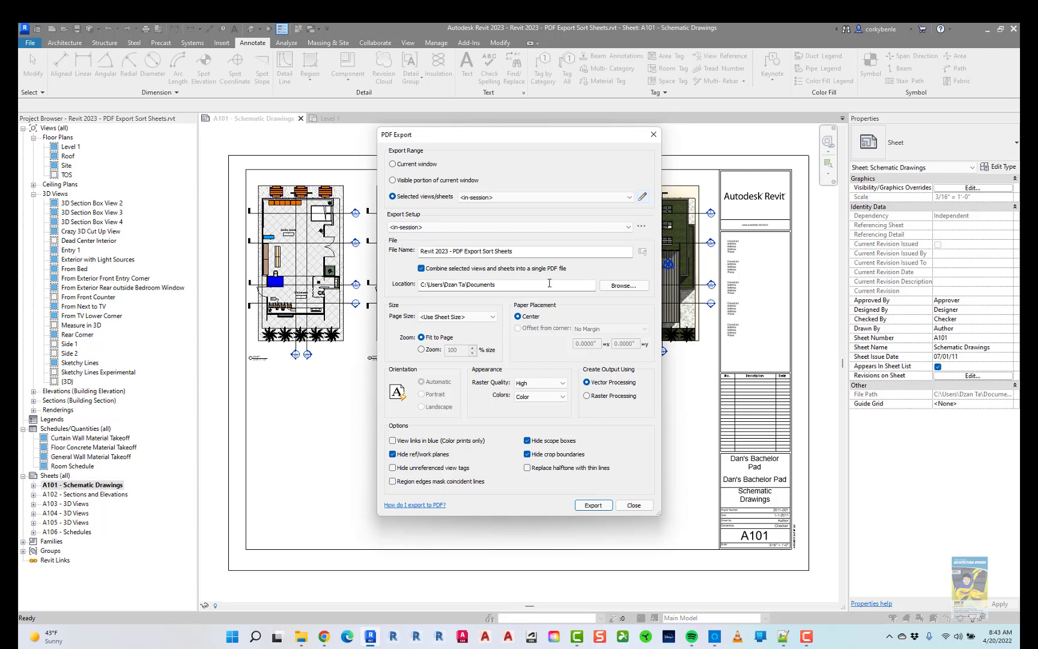
Browse to AE-Demo Sets\2023\Revit\What's New in Revit 2023 - PDF Exports Sort Sheets
{"action": "left_click", "coordinate": [624, 285]}
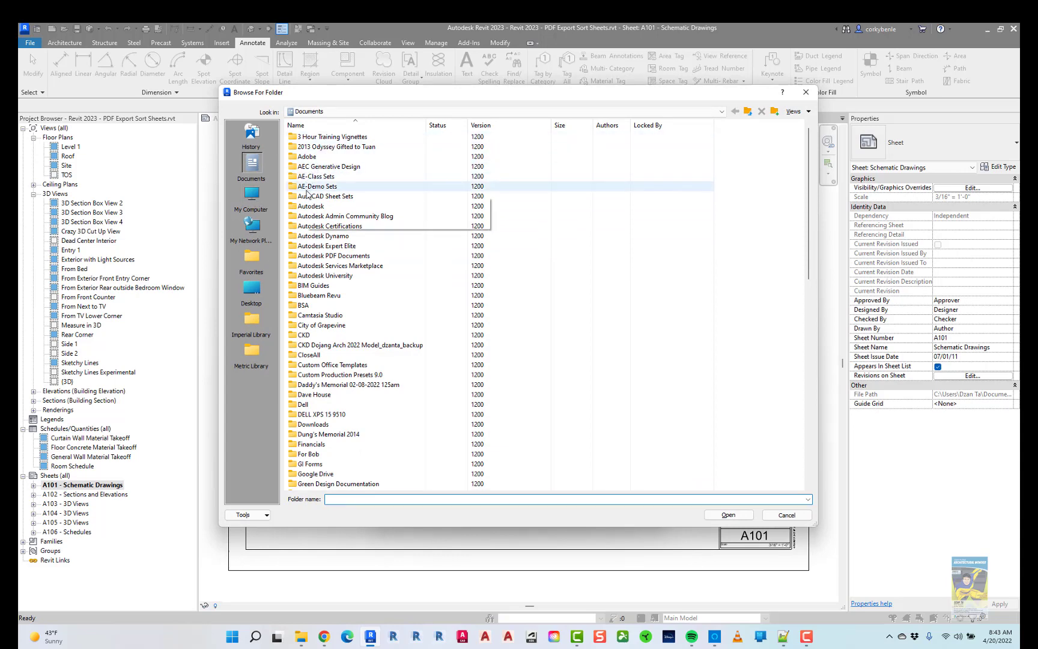
{"action": "double_click", "coordinate": [307, 188]}
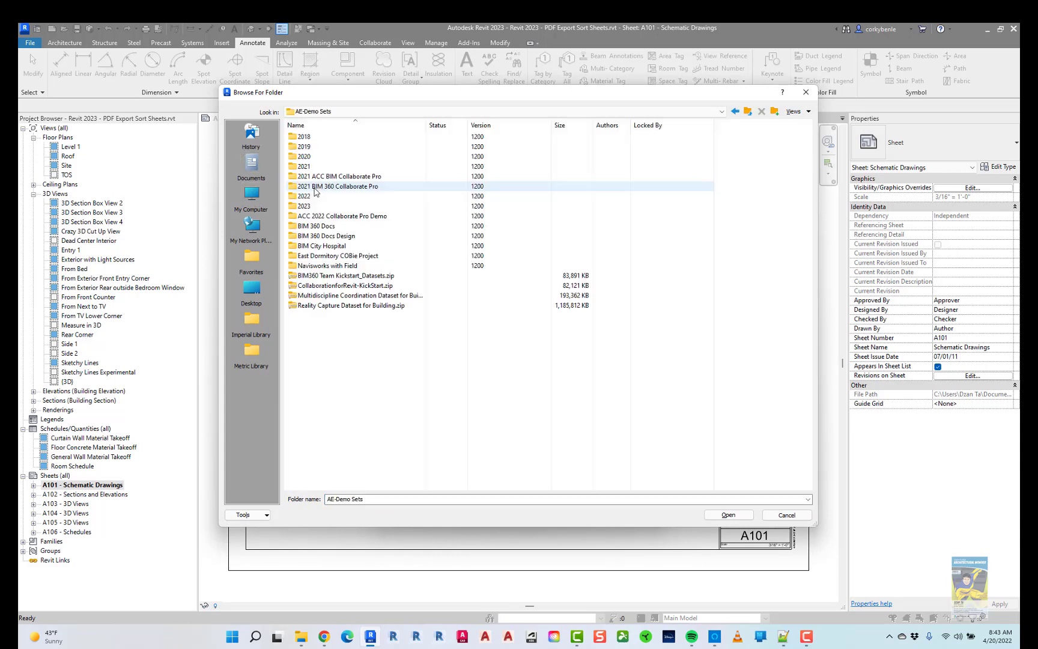
{"action": "double_click", "coordinate": [308, 207]}
{"action": "double_click", "coordinate": [343, 149]}
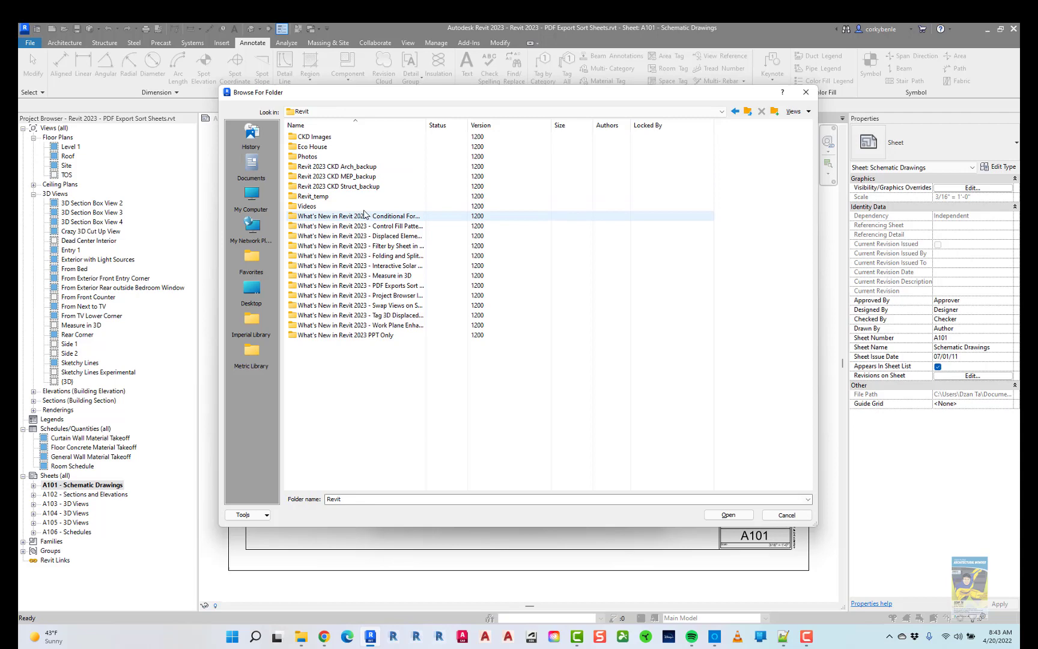
{"action": "left_click_drag", "start_coordinate": [427, 125], "coordinate": [533, 124]}
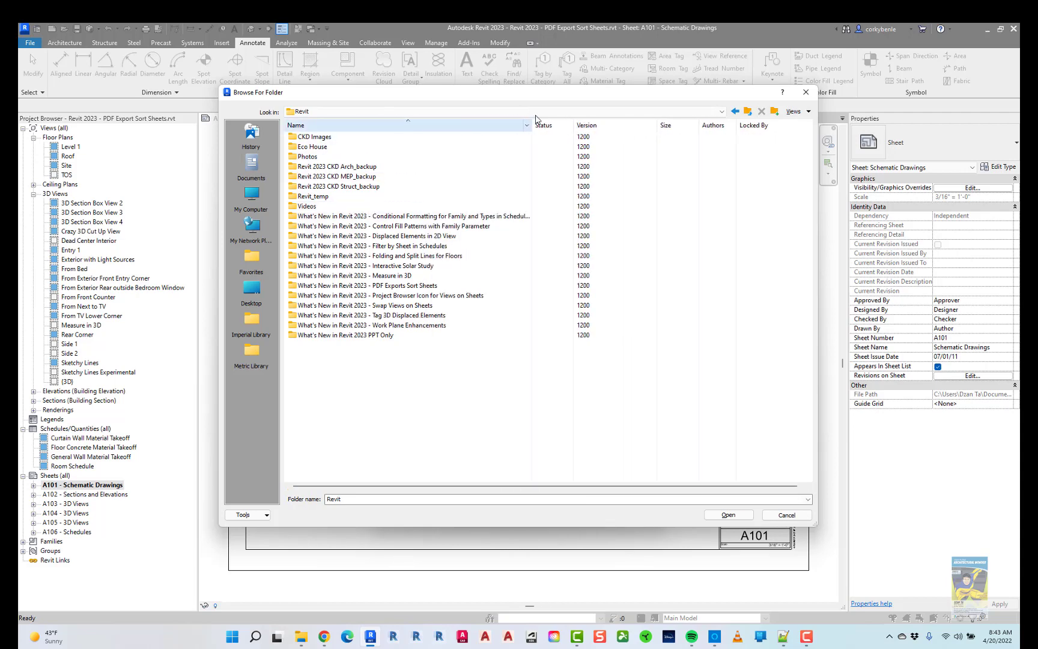
{"action": "double_click", "coordinate": [415, 287]}
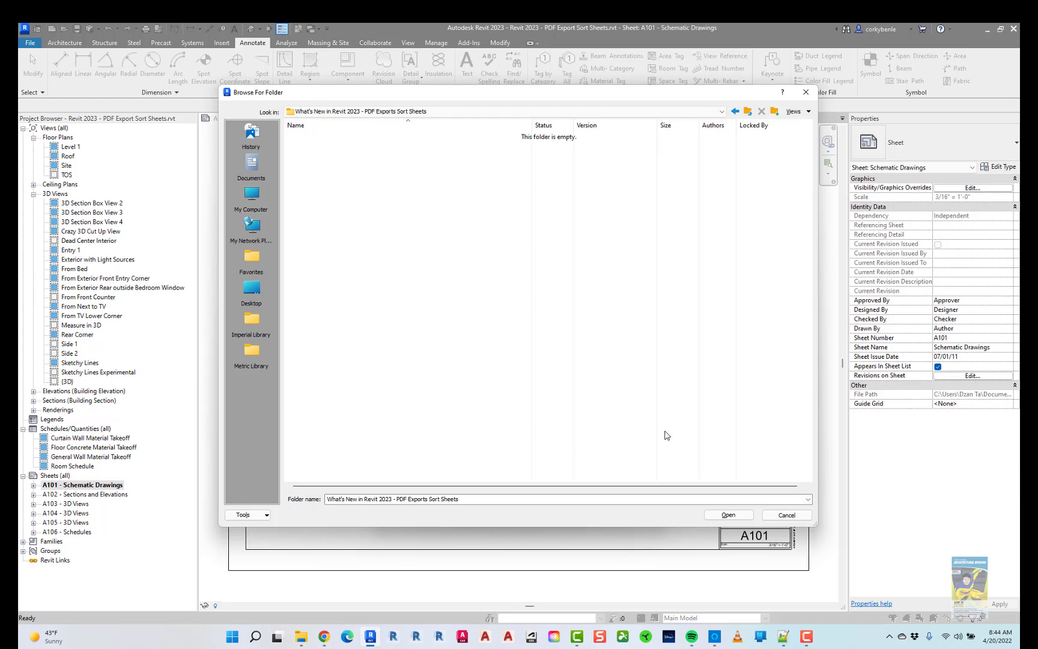
Create a new folder named 'PDF Files' there and open it
{"action": "right_click", "coordinate": [436, 247]}
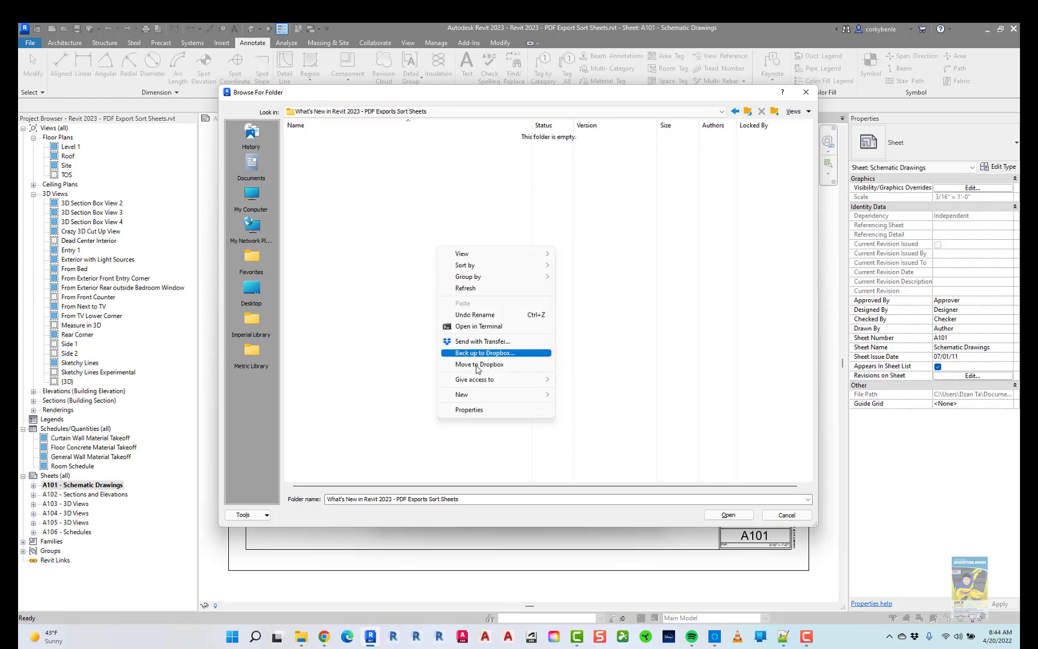
{"action": "mouse_move", "coordinate": [480, 395]}
{"action": "left_click", "coordinate": [576, 396]}
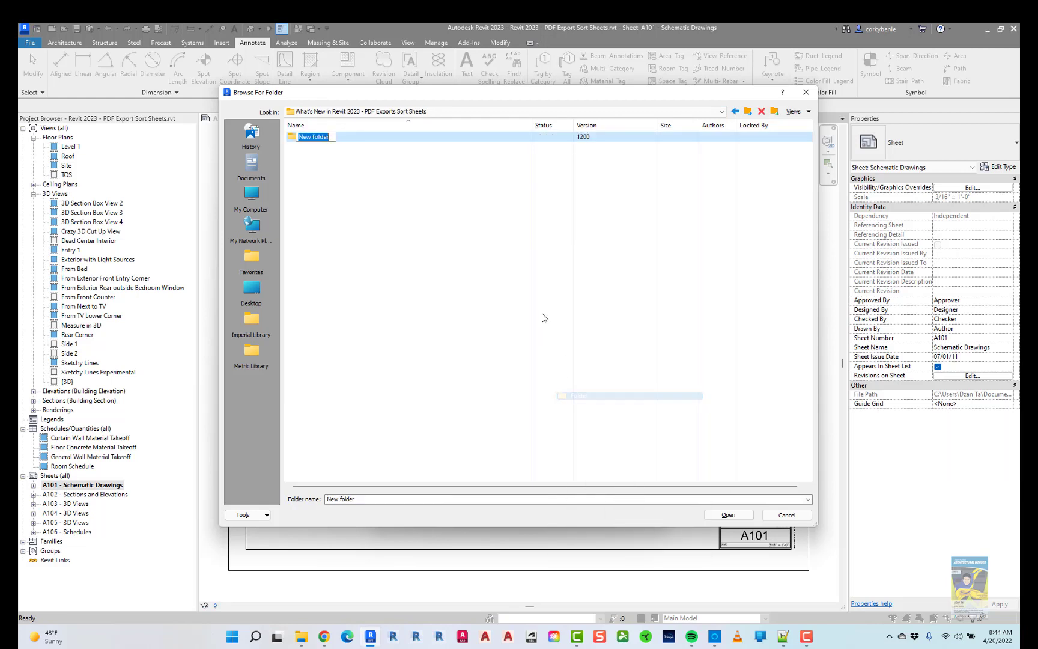
{"action": "type", "text": "PDF"}
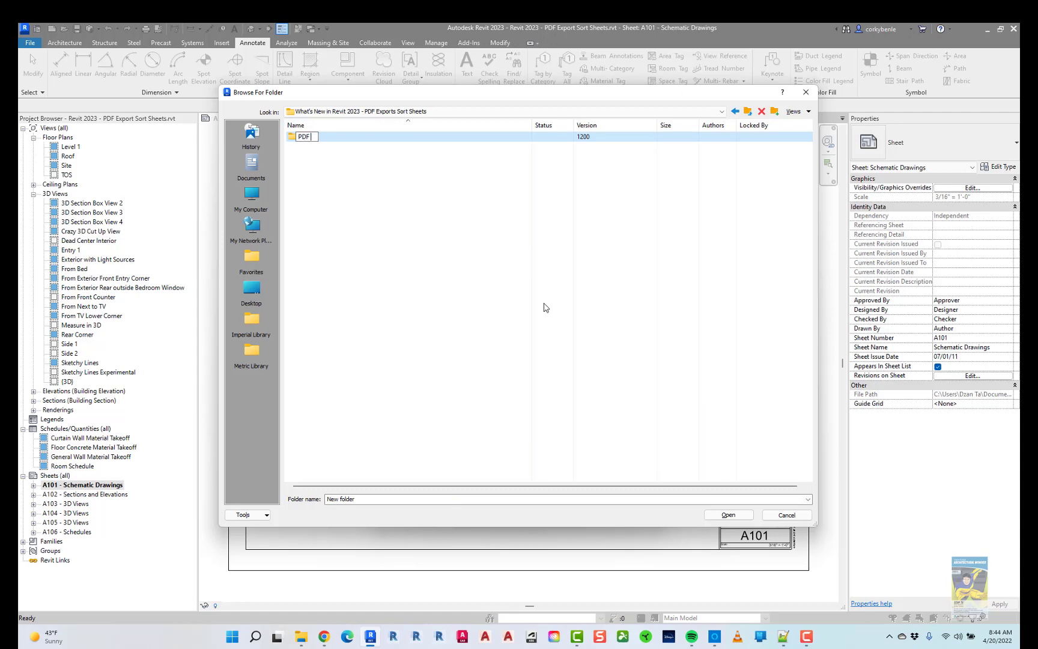
{"action": "type", "text": " Files"}
{"action": "key", "text": "Return"}
{"action": "key", "text": "Return"}
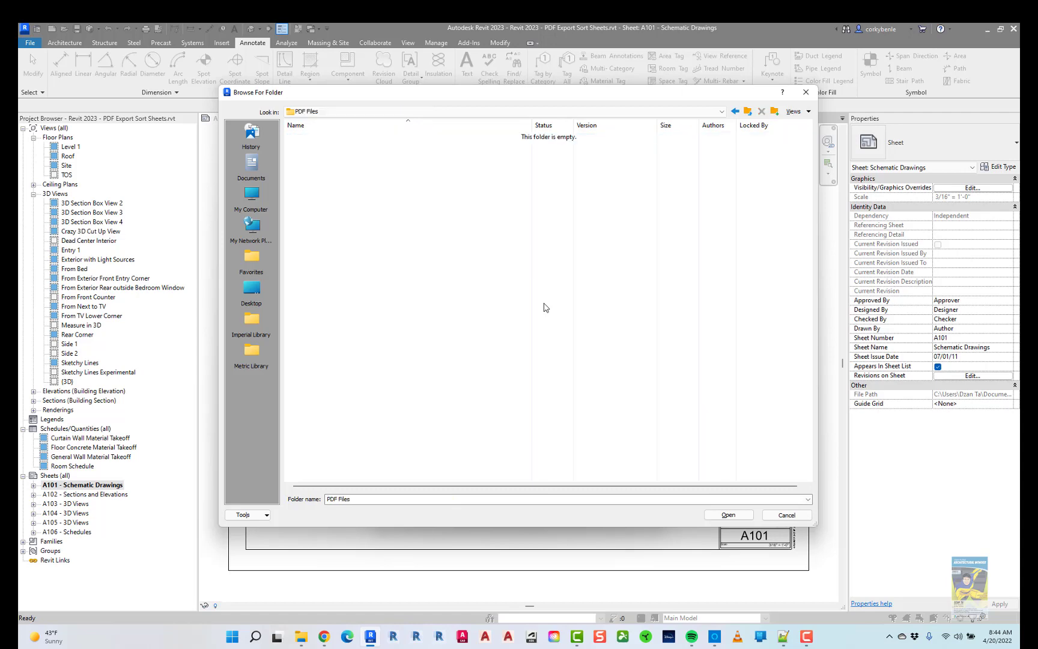
Export into PDF Files at Zoom 100% size, links in blue, High raster quality, Color output
{"action": "left_click", "coordinate": [727, 514]}
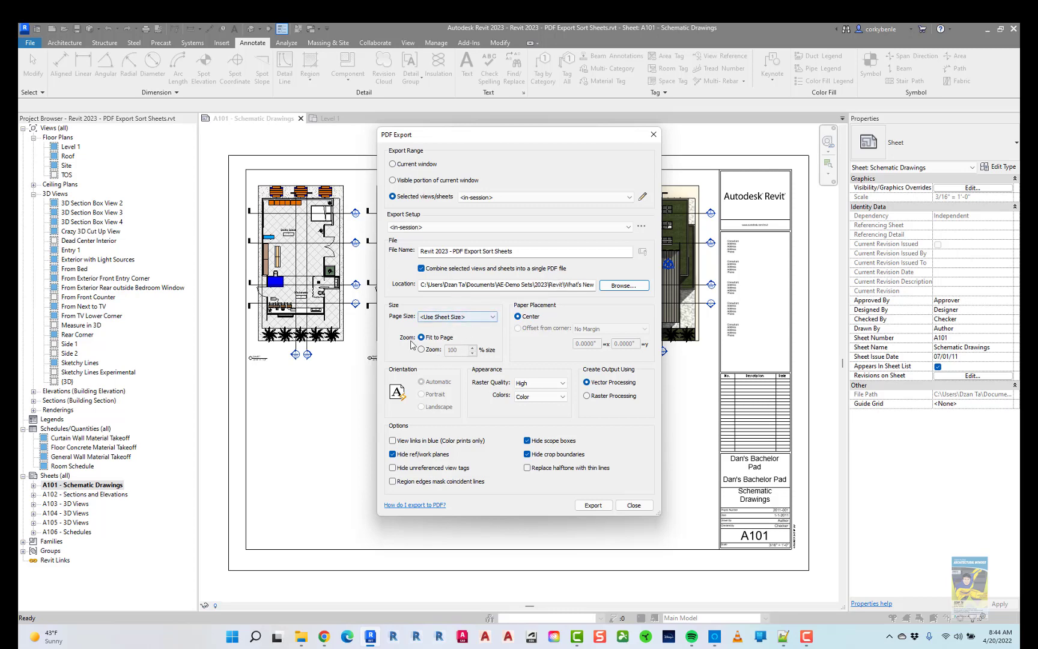
{"action": "left_click", "coordinate": [428, 351]}
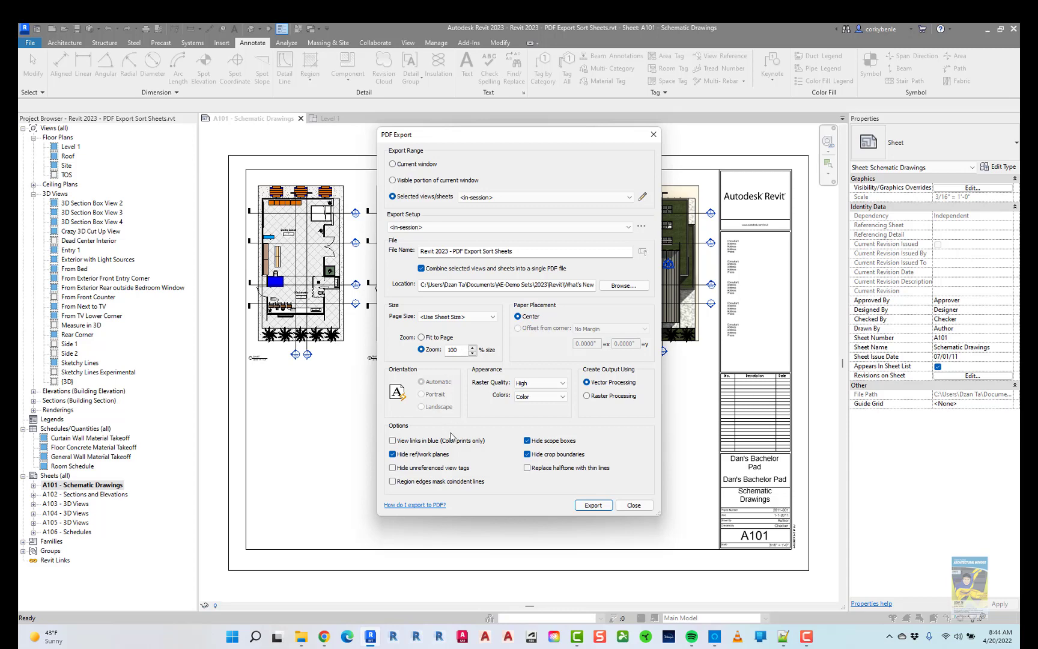
{"action": "left_click", "coordinate": [393, 442]}
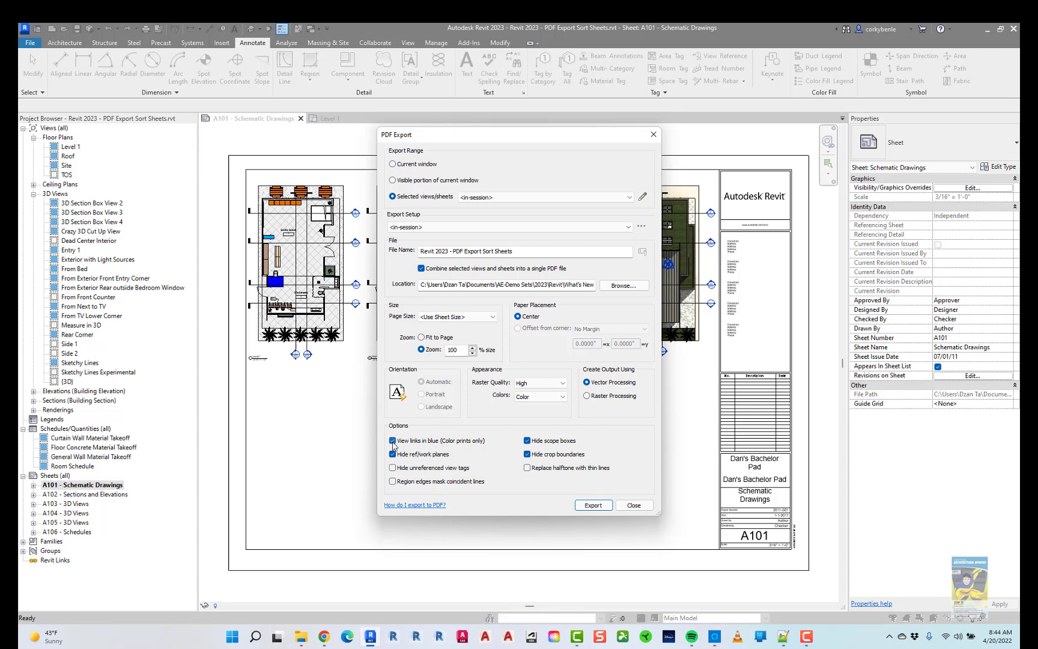
{"action": "left_click", "coordinate": [563, 384]}
{"action": "left_click", "coordinate": [563, 384]}
{"action": "left_click", "coordinate": [563, 396]}
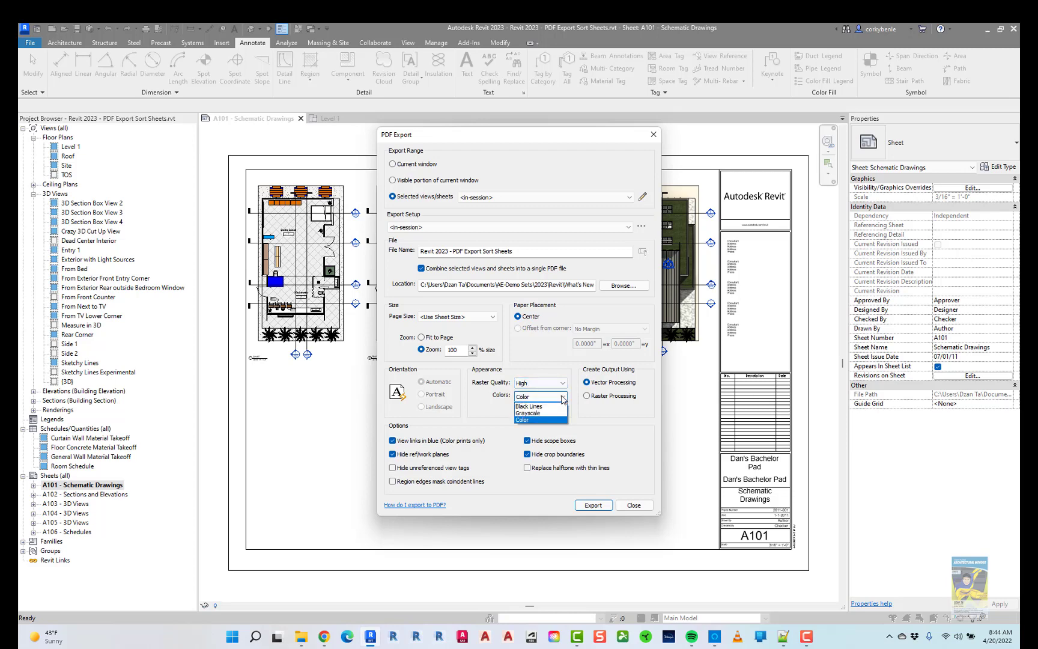
{"action": "left_click", "coordinate": [564, 398]}
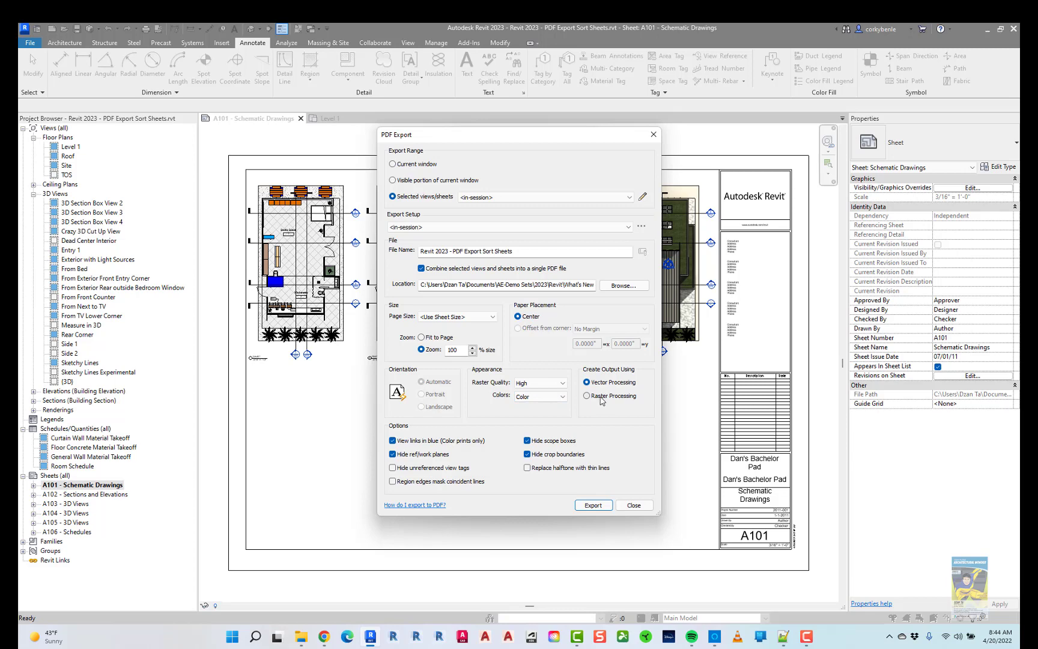
Export the PDF without saving settings, then review the four-sheet raster-processing warning and close it
{"action": "left_click", "coordinate": [601, 506]}
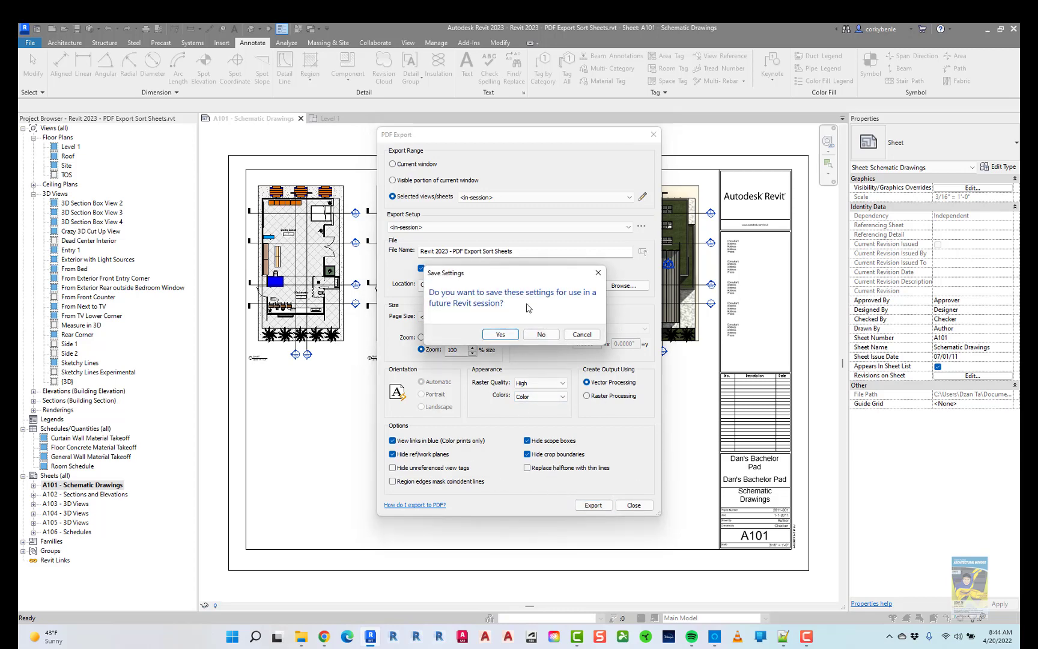
{"action": "left_click", "coordinate": [540, 334]}
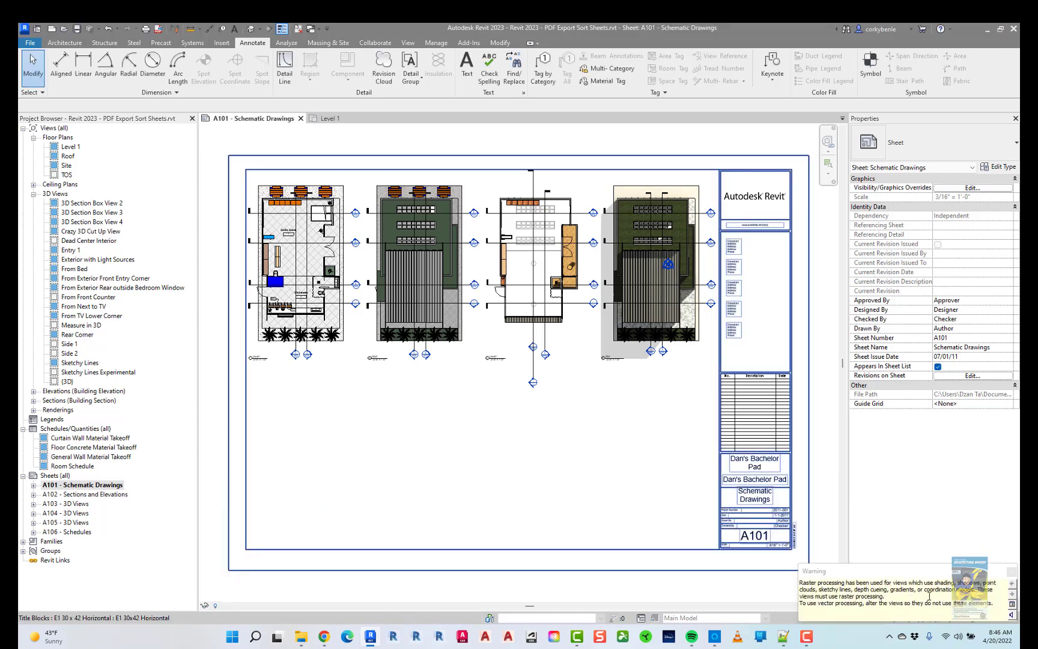
{"action": "left_click", "coordinate": [1012, 605]}
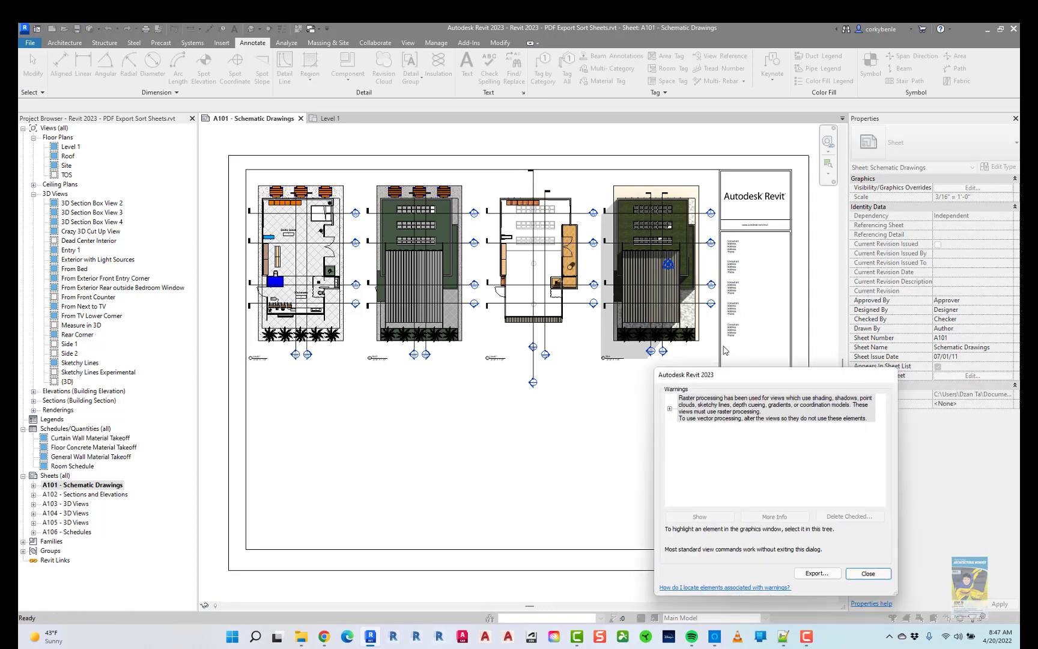
{"action": "left_click", "coordinate": [411, 269]}
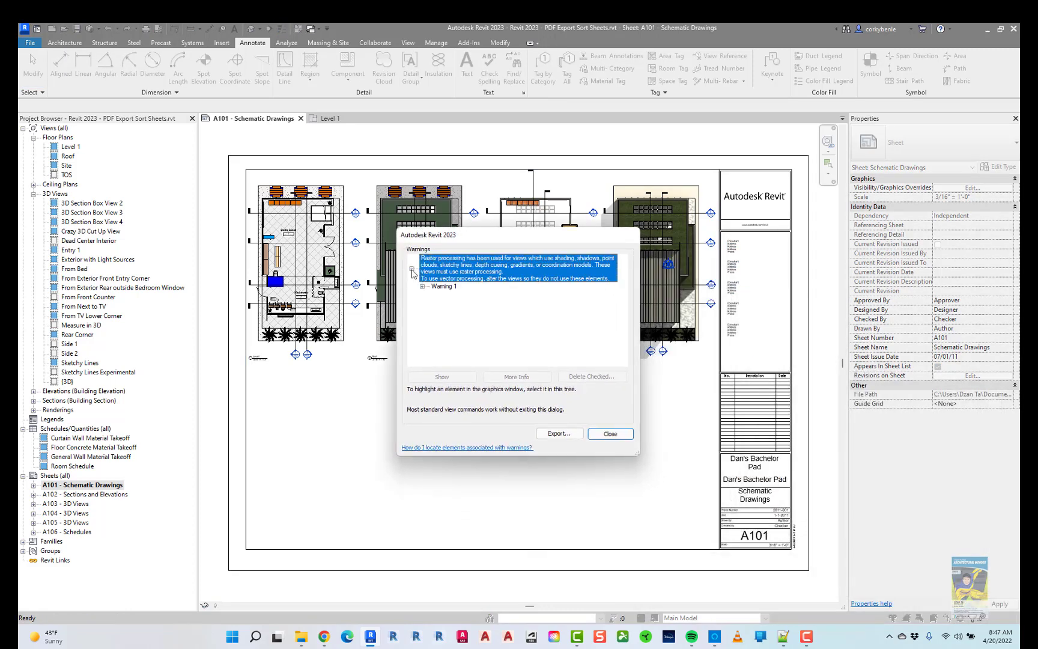
{"action": "left_click", "coordinate": [422, 287]}
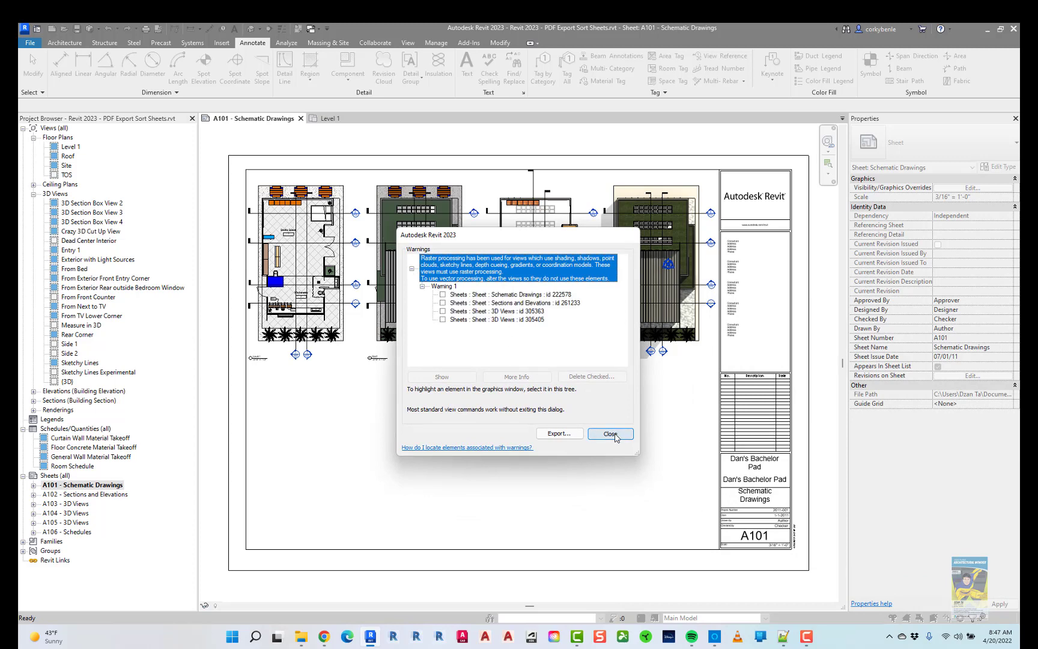
{"action": "left_click", "coordinate": [611, 433]}
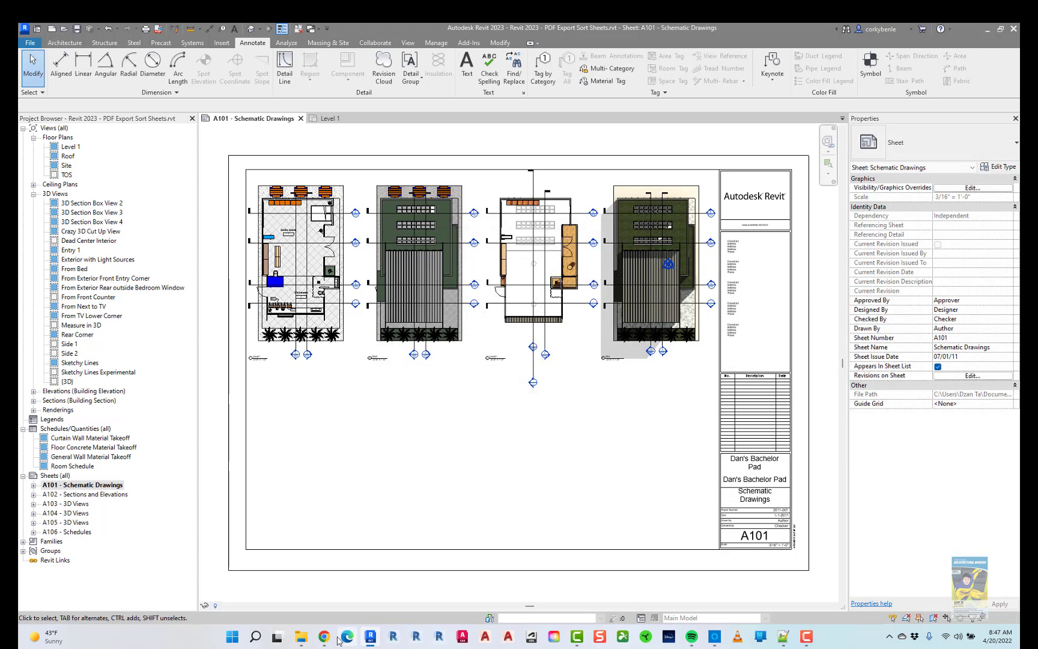
Open the PDF Files folder in File Explorer and launch the exported PDF in Bluebeam Revu
{"action": "left_click", "coordinate": [313, 577]}
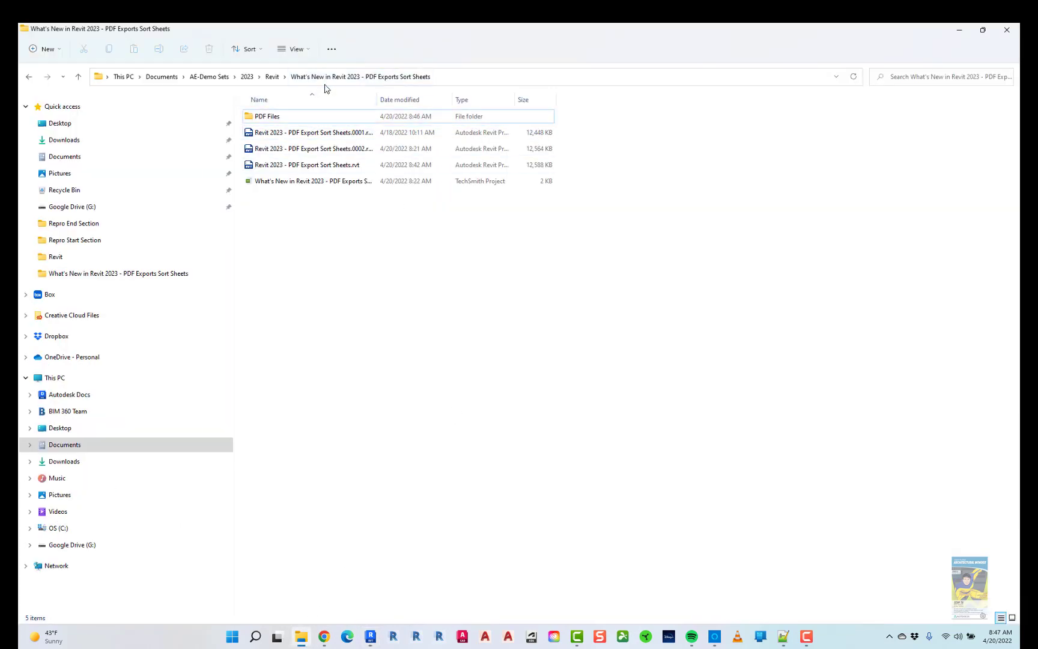
{"action": "left_click", "coordinate": [296, 118]}
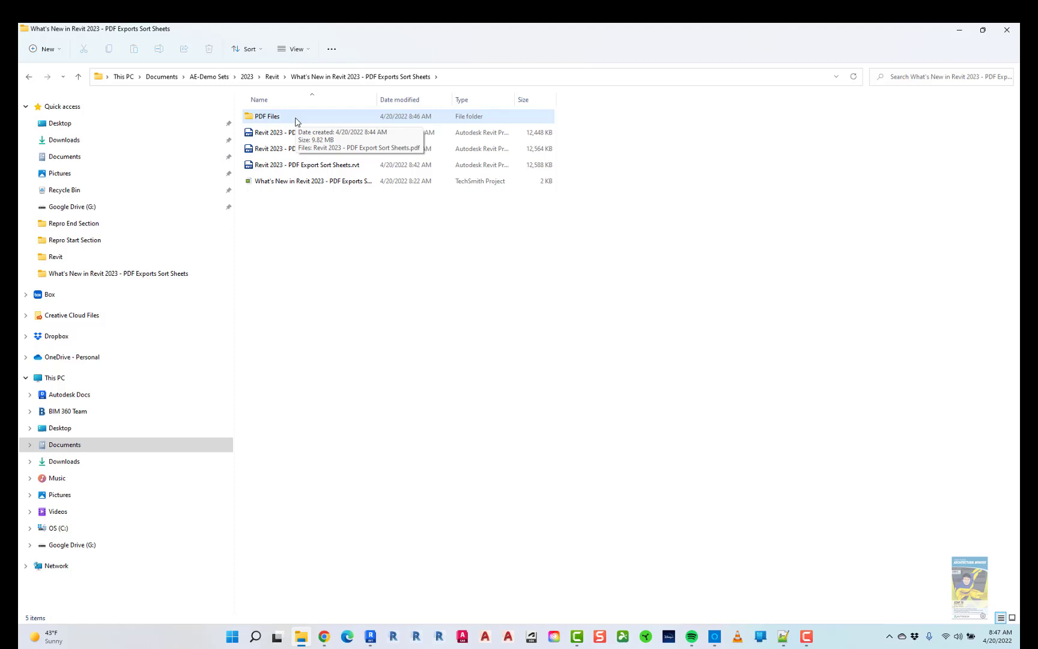
{"action": "double_click", "coordinate": [296, 122]}
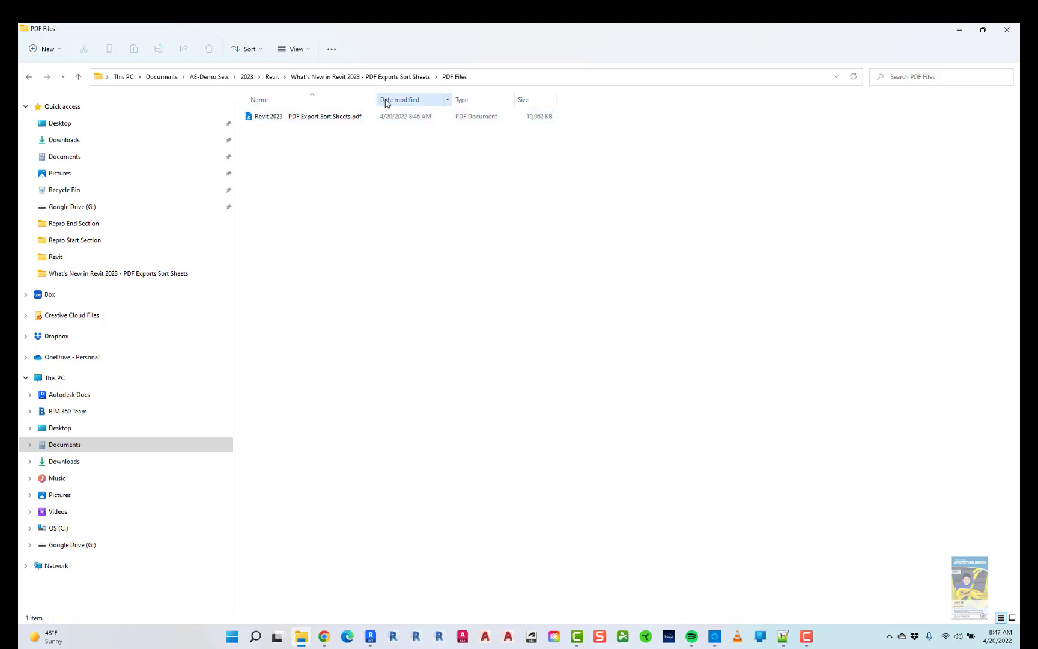
{"action": "double_click", "coordinate": [351, 116]}
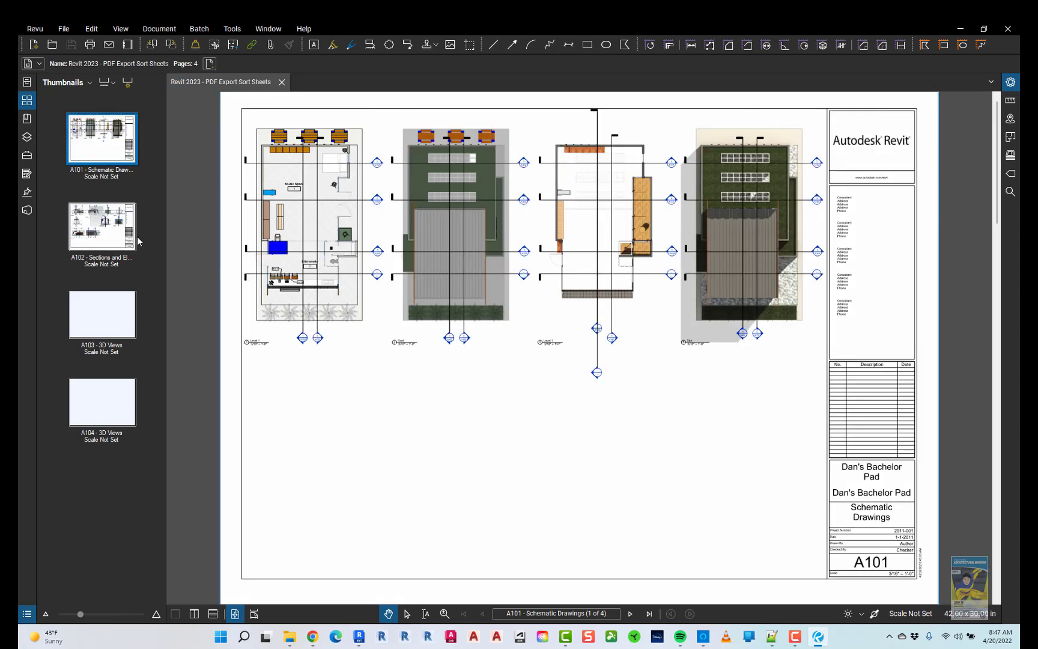
Page through A102, A103, A104 and back to A101, then test the section link to A102
{"action": "left_click", "coordinate": [108, 228]}
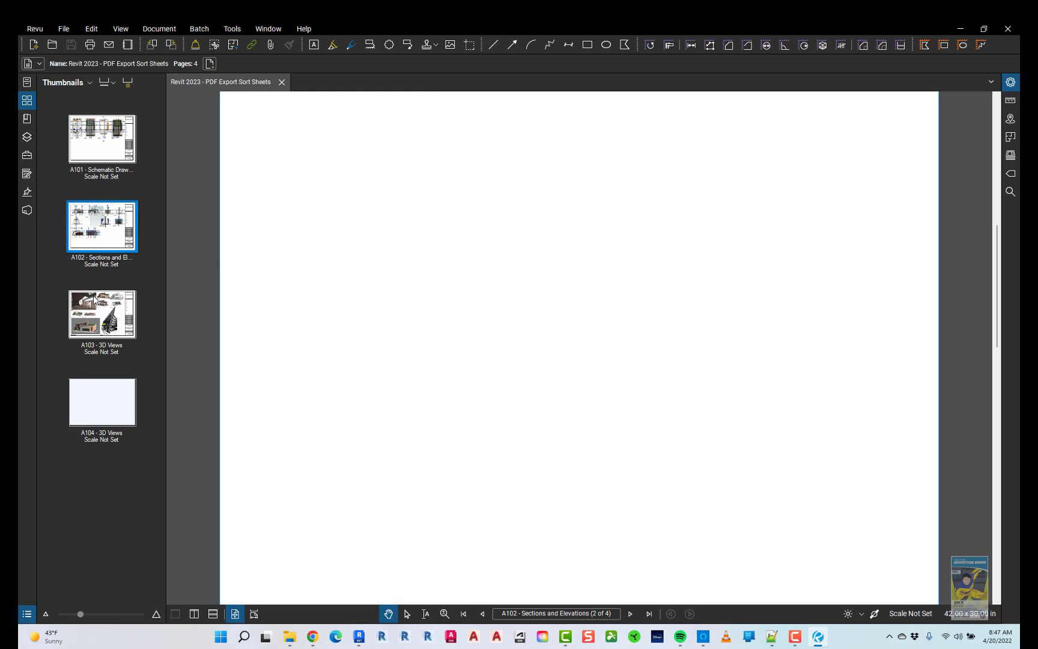
{"action": "left_click", "coordinate": [94, 300]}
{"action": "left_click", "coordinate": [91, 415]}
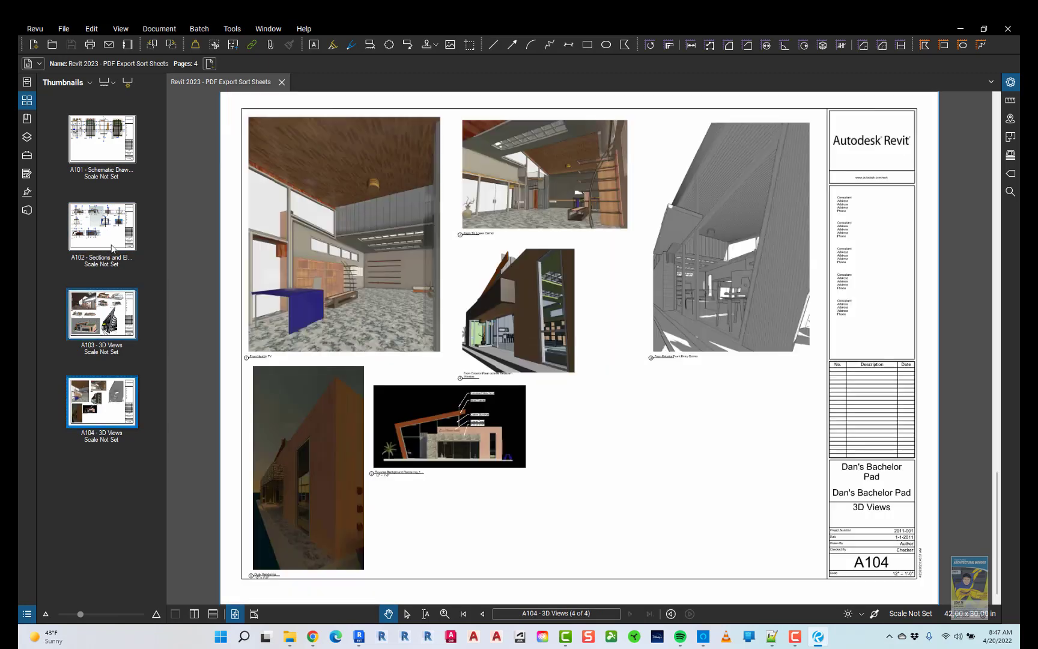
{"action": "left_click", "coordinate": [116, 152]}
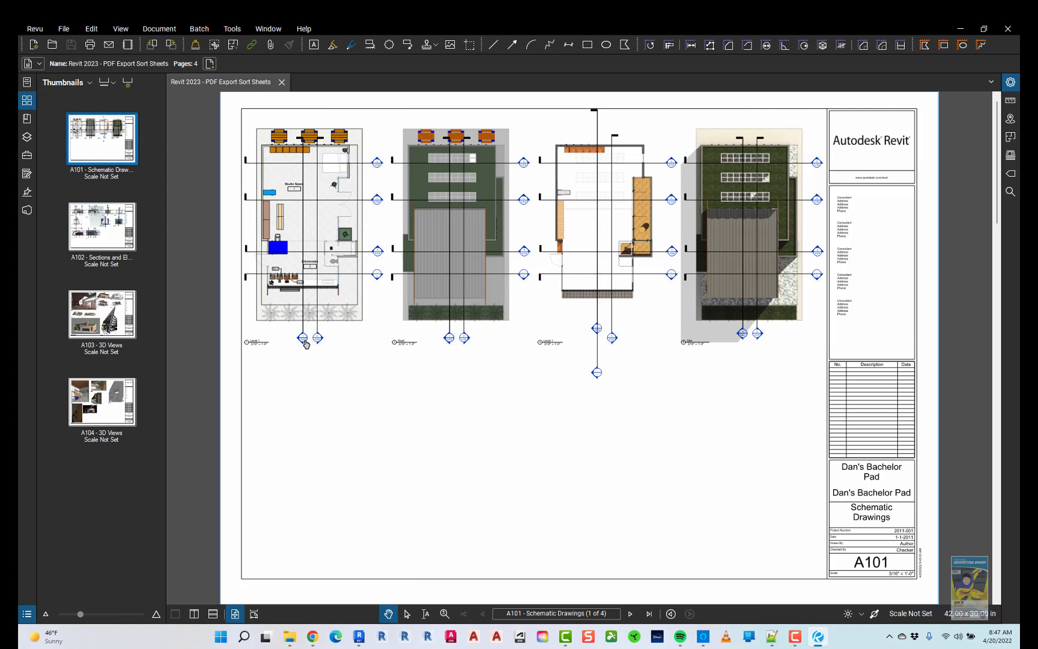
{"action": "left_click", "coordinate": [302, 339]}
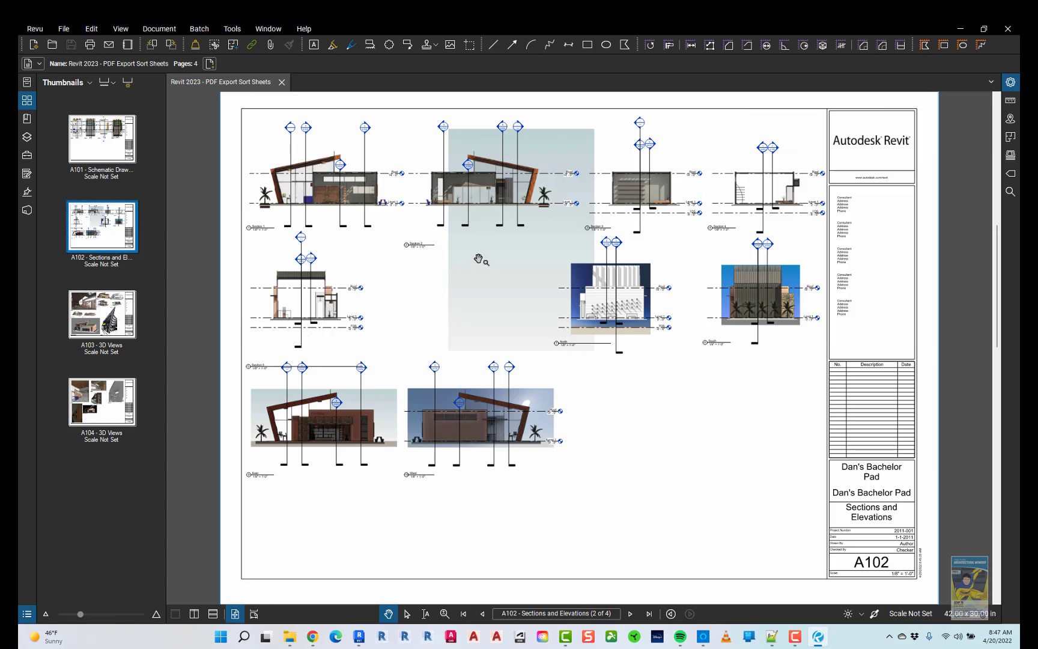
{"action": "left_click", "coordinate": [102, 138]}
Close Bluebeam Revu and minimize File Explorer to return to Revit's A101 sheet
{"action": "left_click", "coordinate": [1008, 29]}
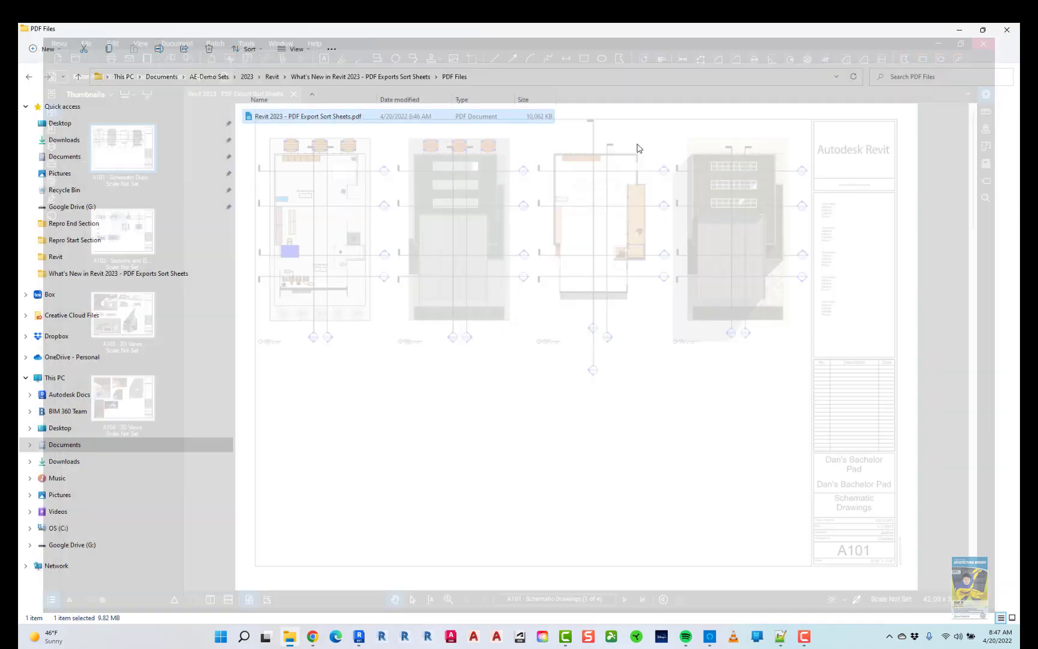
{"action": "left_click", "coordinate": [850, 132]}
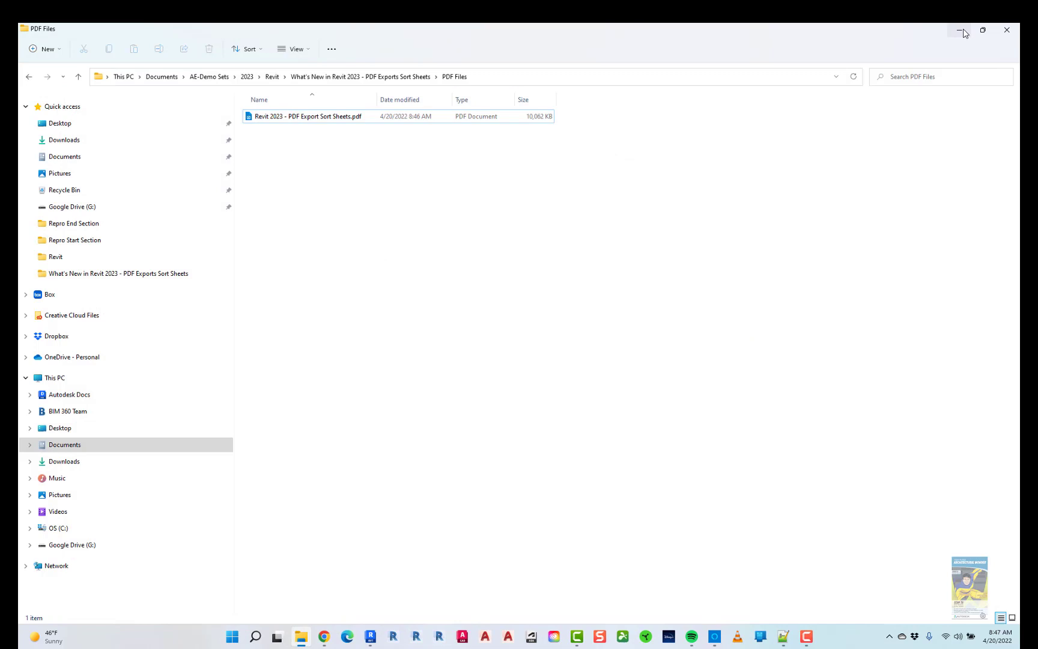
{"action": "left_click", "coordinate": [962, 31]}
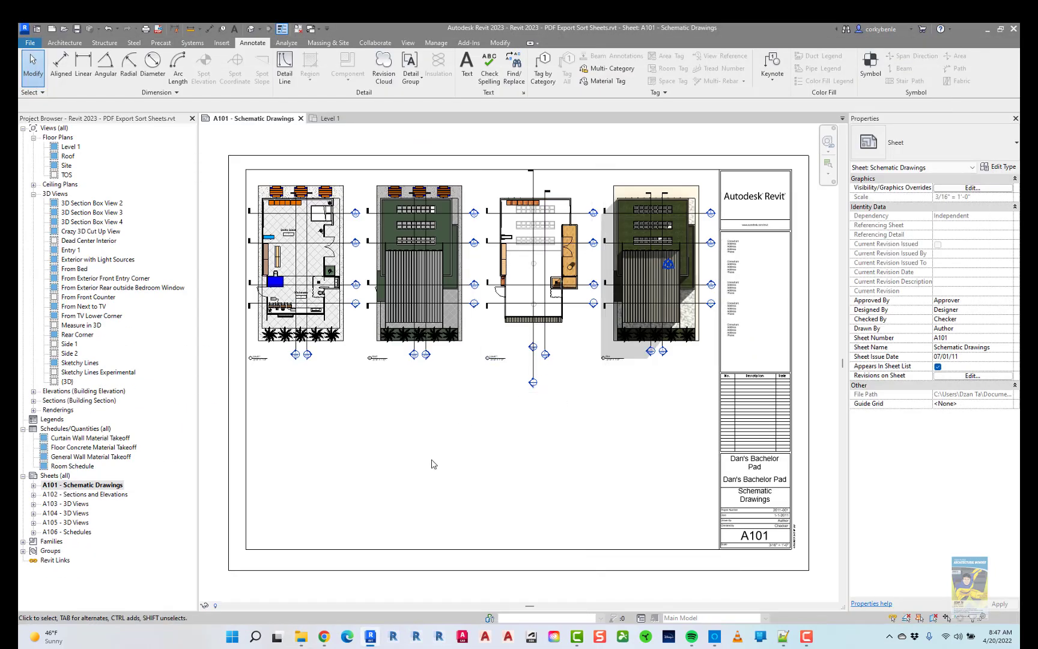